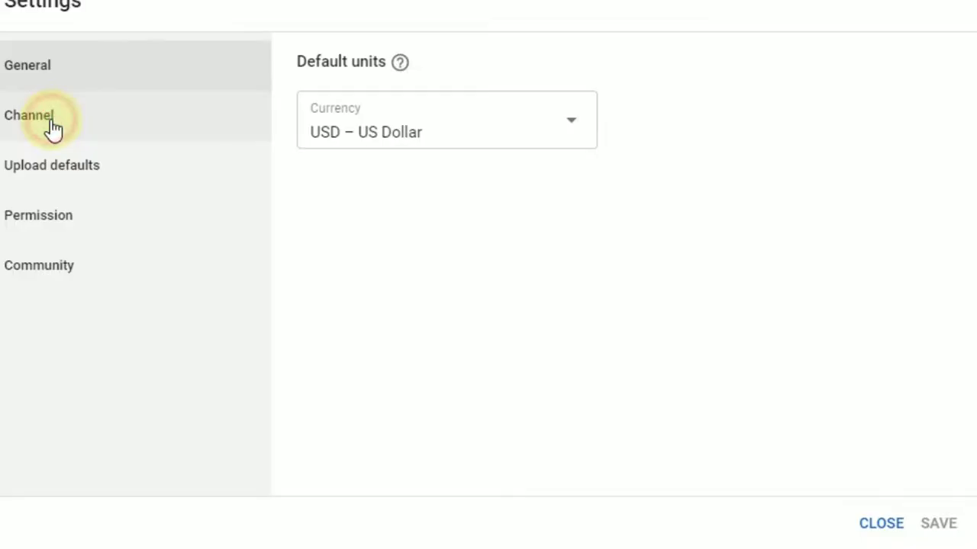
# Open the channel's basic info settings and review the name, keywords and country
pyautogui.click(197, 196)
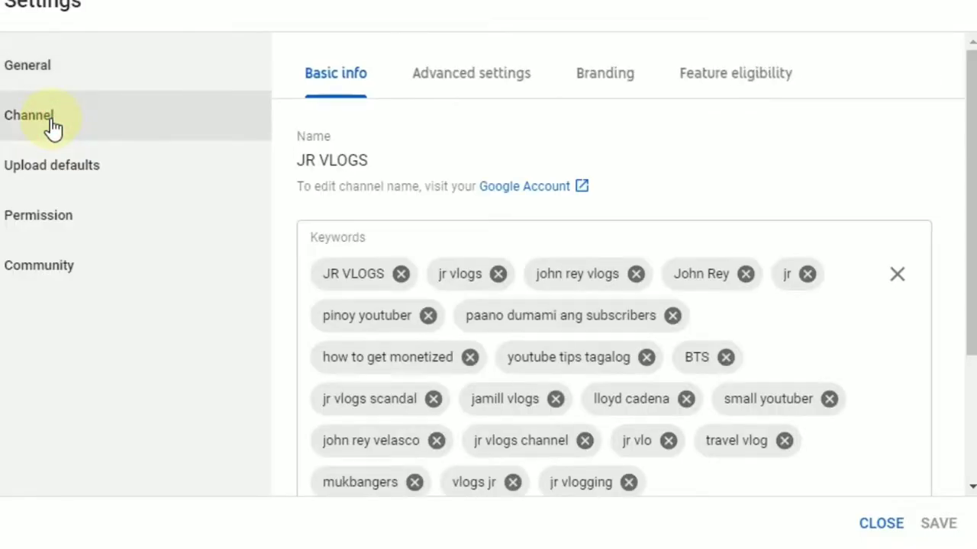
pyautogui.click(329, 96)
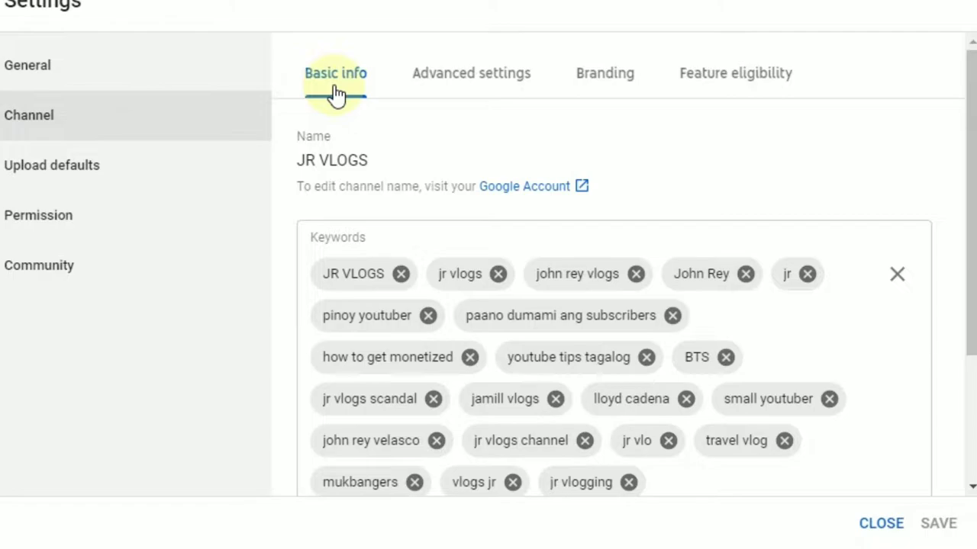
pyautogui.scroll(-2, 354, 145)
pyautogui.scroll(2, 354, 144)
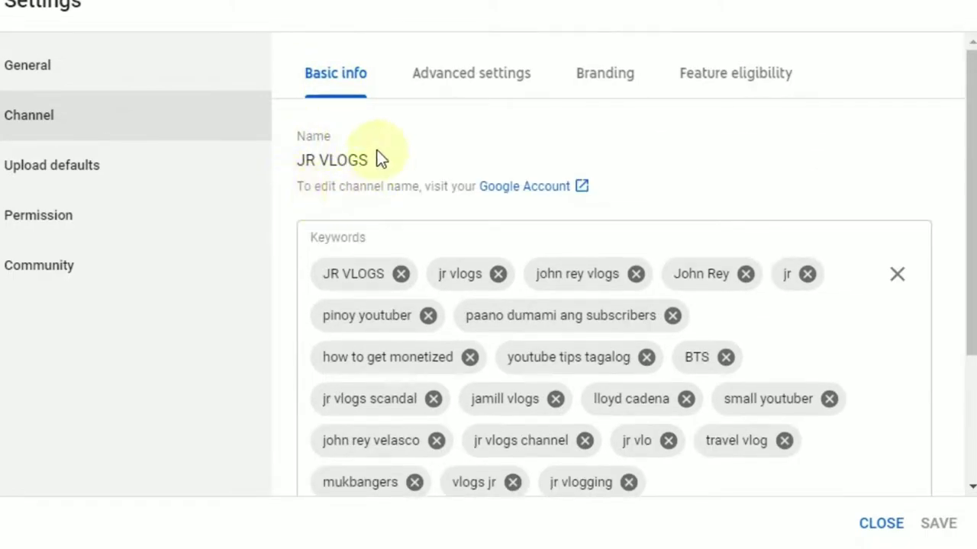
pyautogui.scroll(-2, 336, 164)
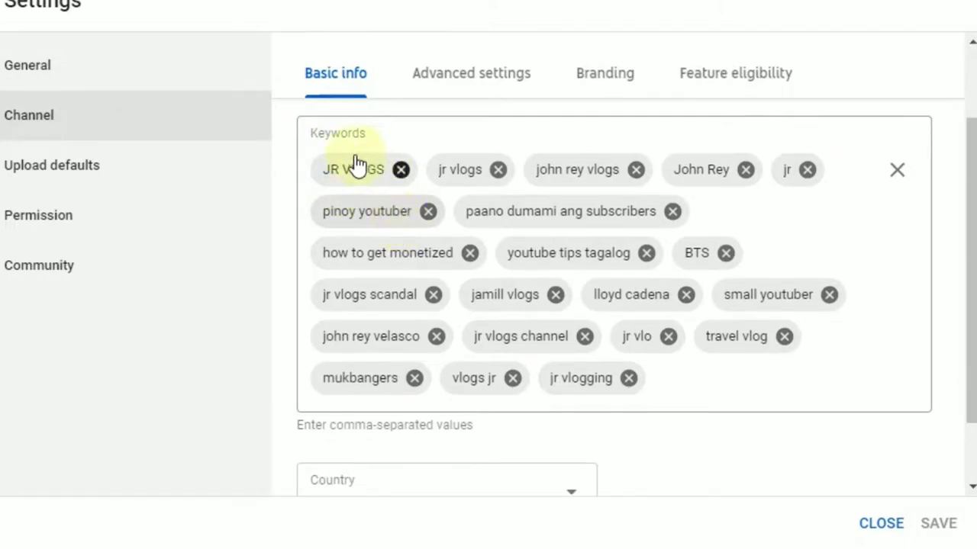
pyautogui.scroll(2, 505, 370)
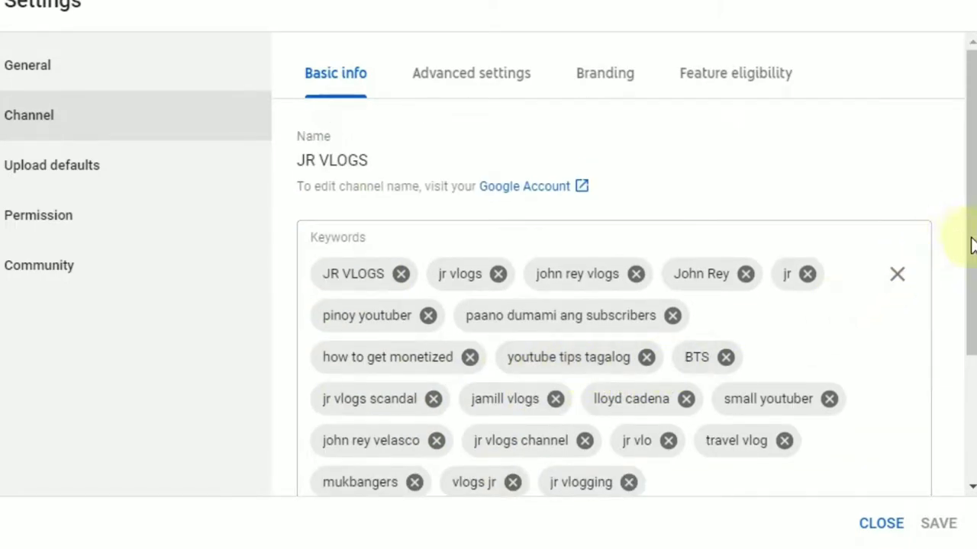
pyautogui.moveTo(972, 240); pyautogui.dragTo(969, 255)
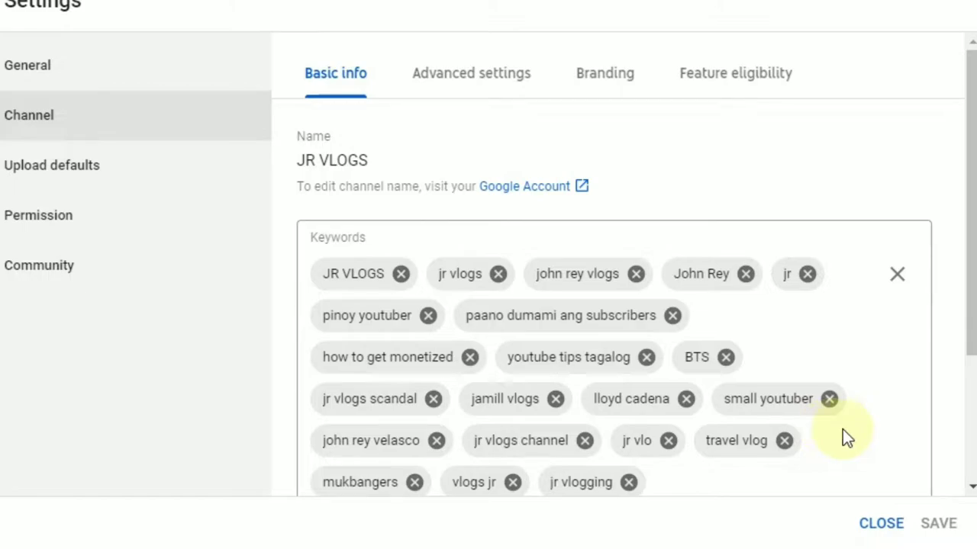
pyautogui.scroll(-2, 872, 351)
pyautogui.scroll(-1, 873, 351)
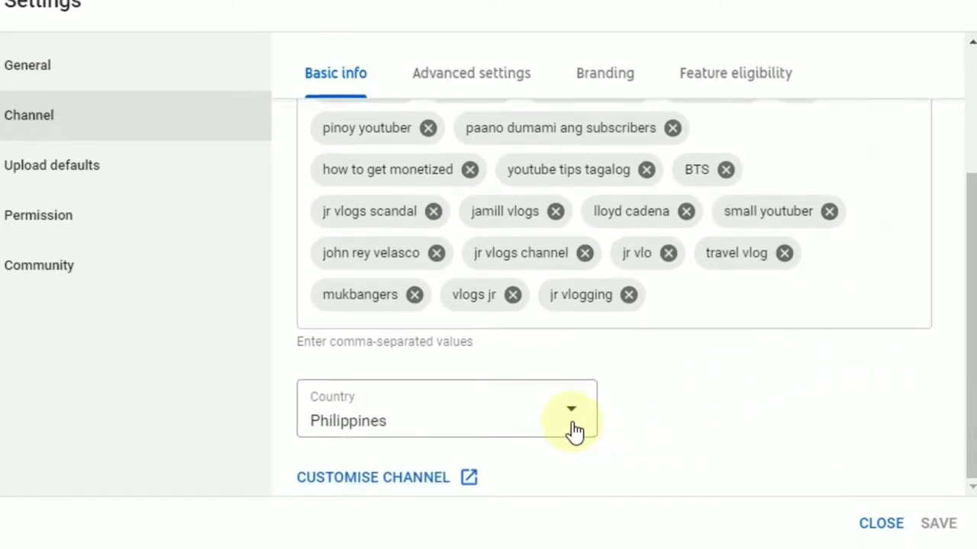
# Add "JR VLOGGING" to the end of the channel keywords
pyautogui.scroll(1, 638, 416)
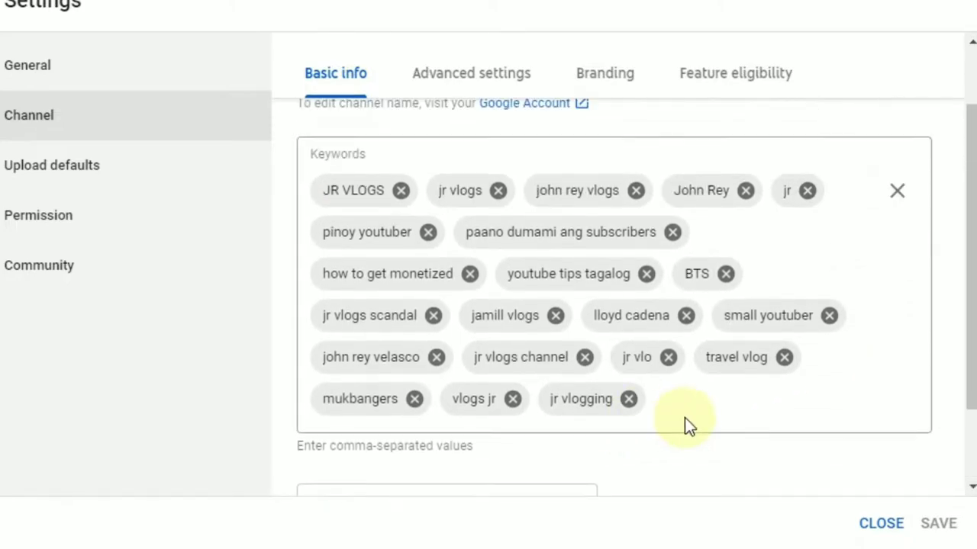
pyautogui.click(699, 412)
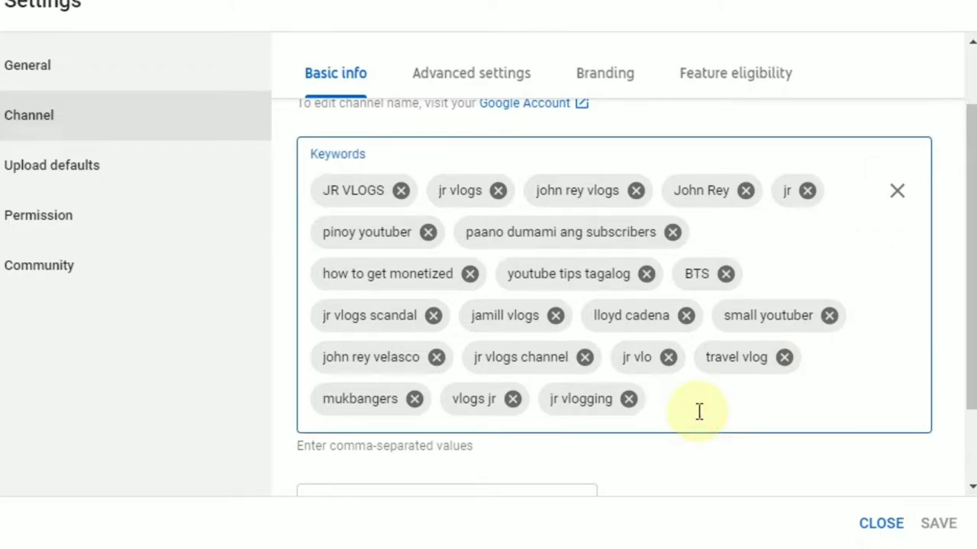
pyautogui.write('JR VLOGGING,')
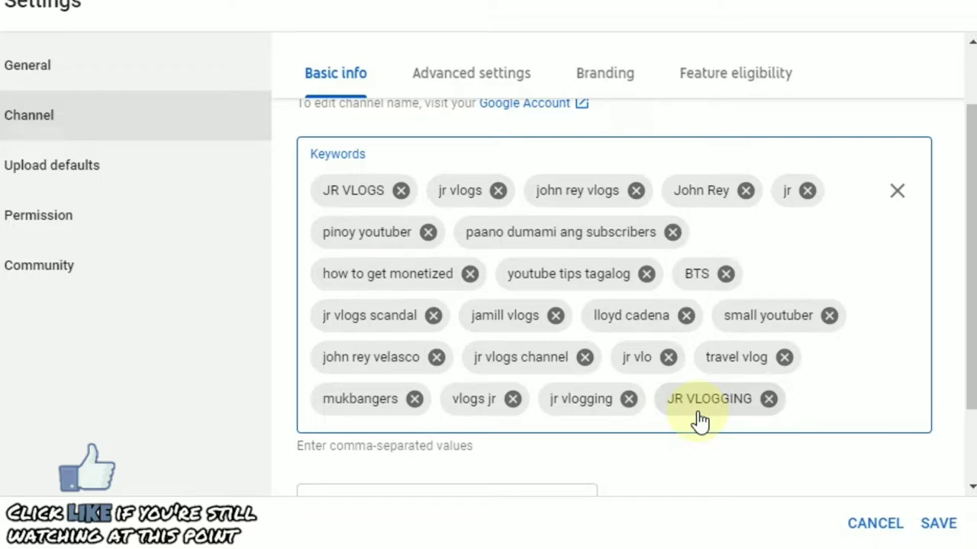
# Review the channel's advanced settings, including the Made for Kids audience choice, the COPPA notice and the subscriber count option
pyautogui.scroll(1, 698, 419)
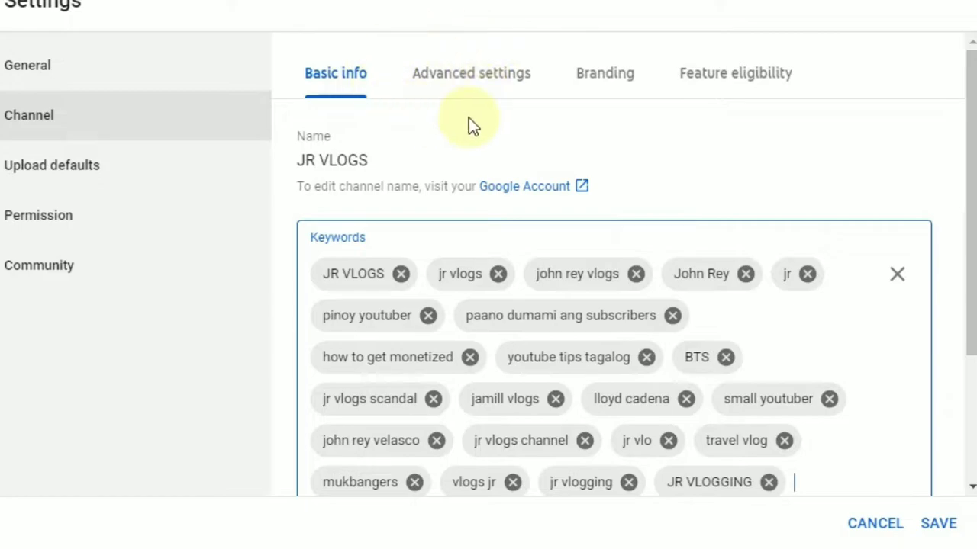
pyautogui.click(494, 81)
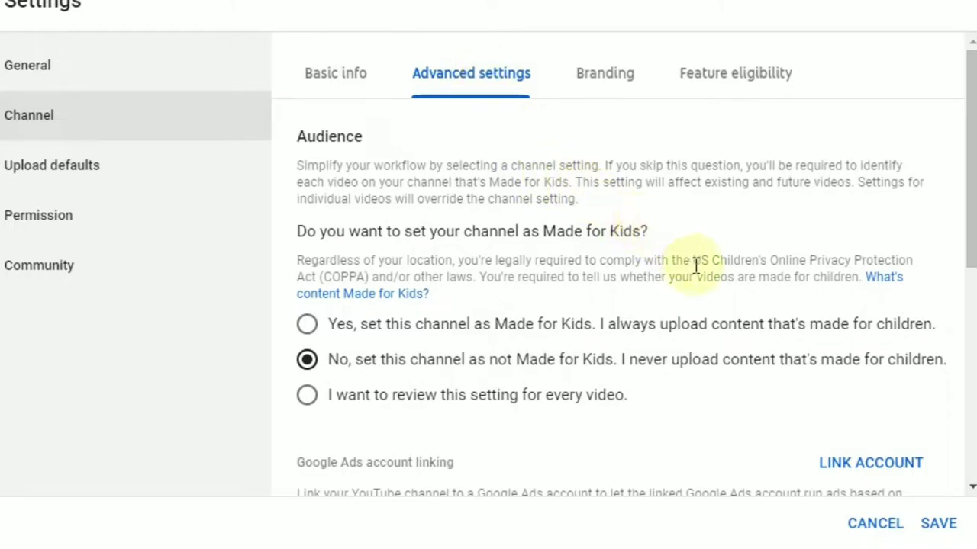
pyautogui.moveTo(696, 264); pyautogui.dragTo(372, 280)
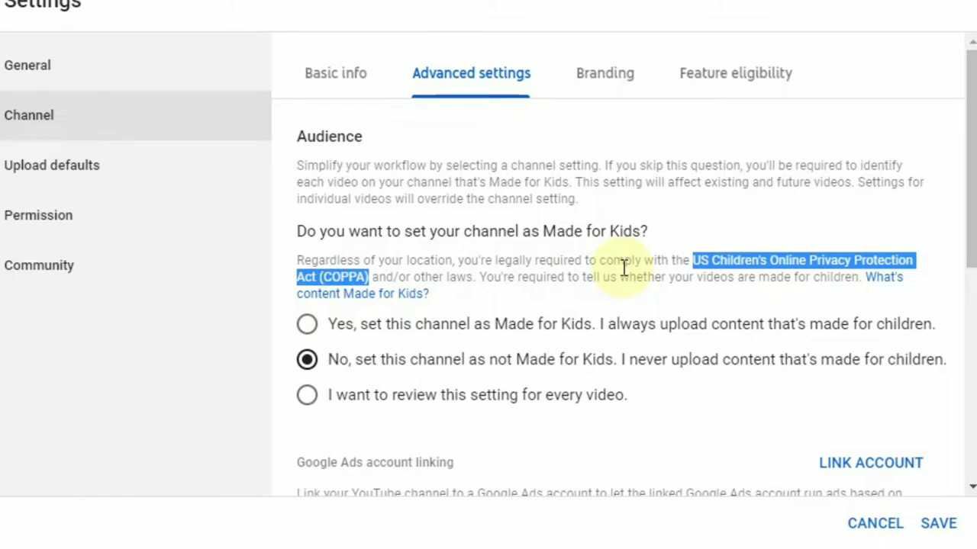
pyautogui.click(727, 199)
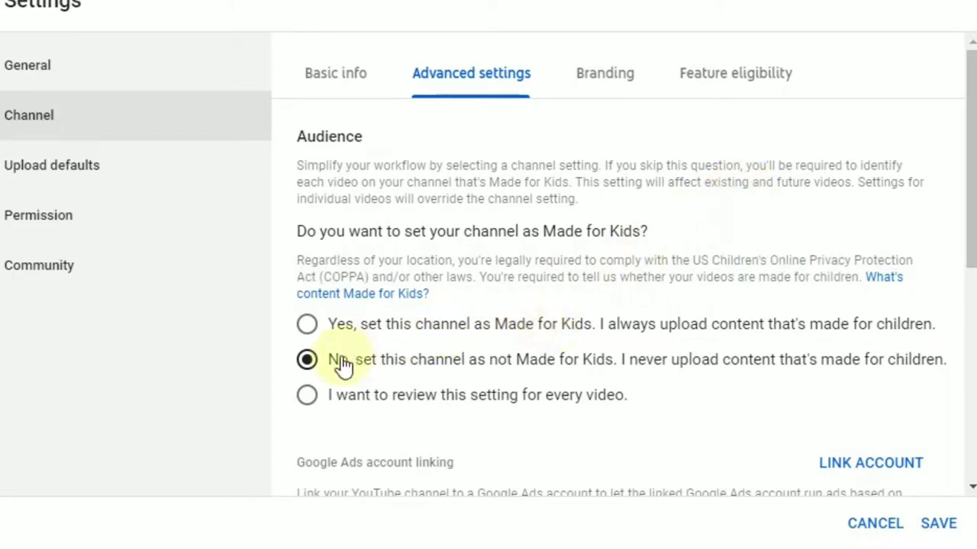
pyautogui.scroll(-4, 430, 369)
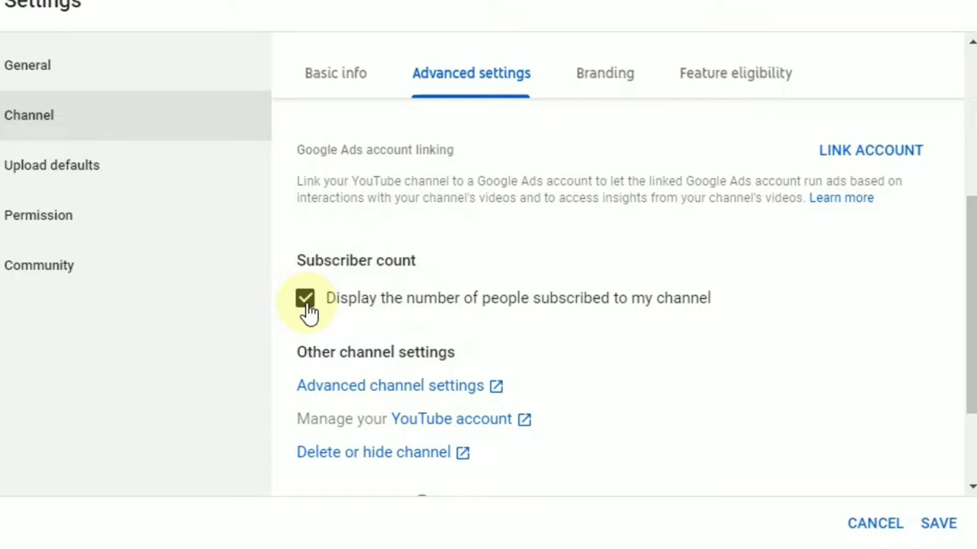
pyautogui.scroll(3, 307, 310)
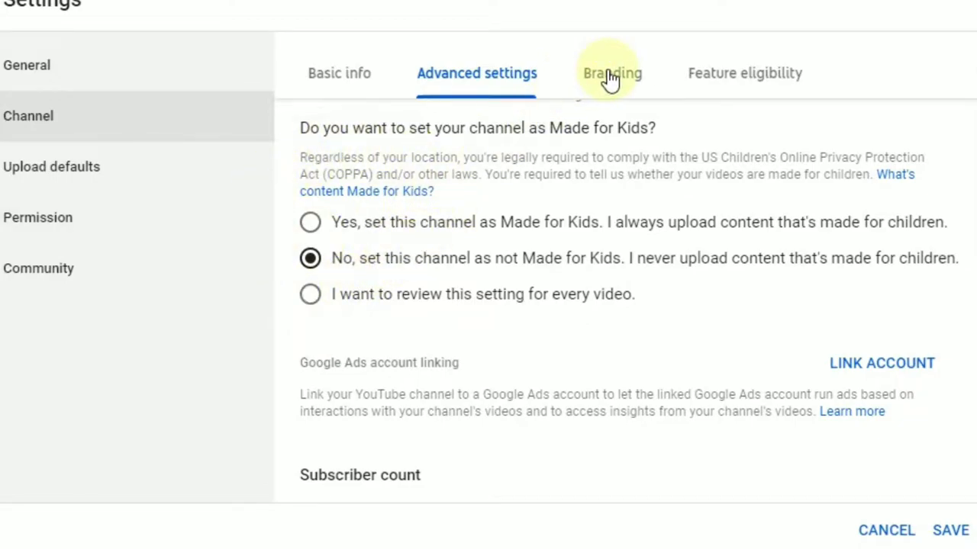
# Try the End of video and Custom start time display options for the branding watermark, and set it back to Entire video
pyautogui.click(611, 76)
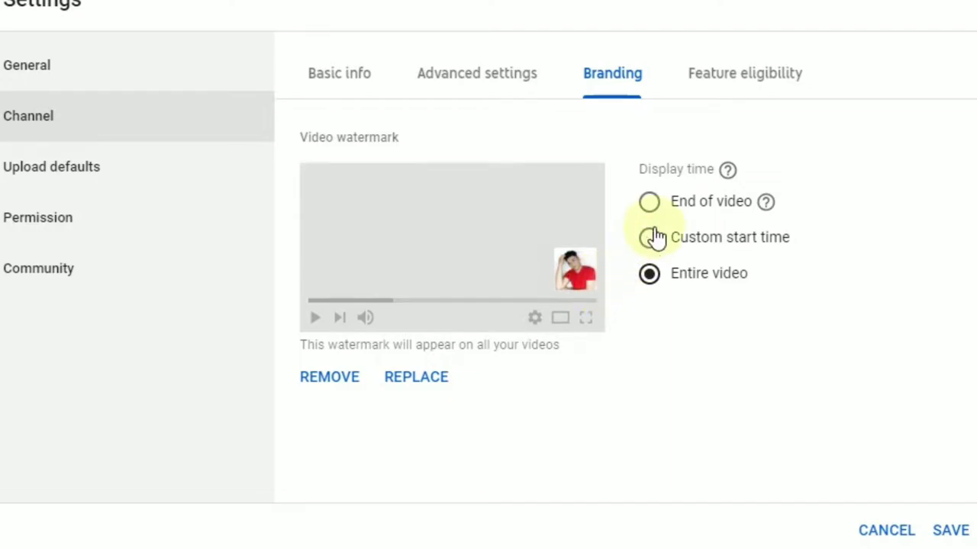
pyautogui.click(649, 201)
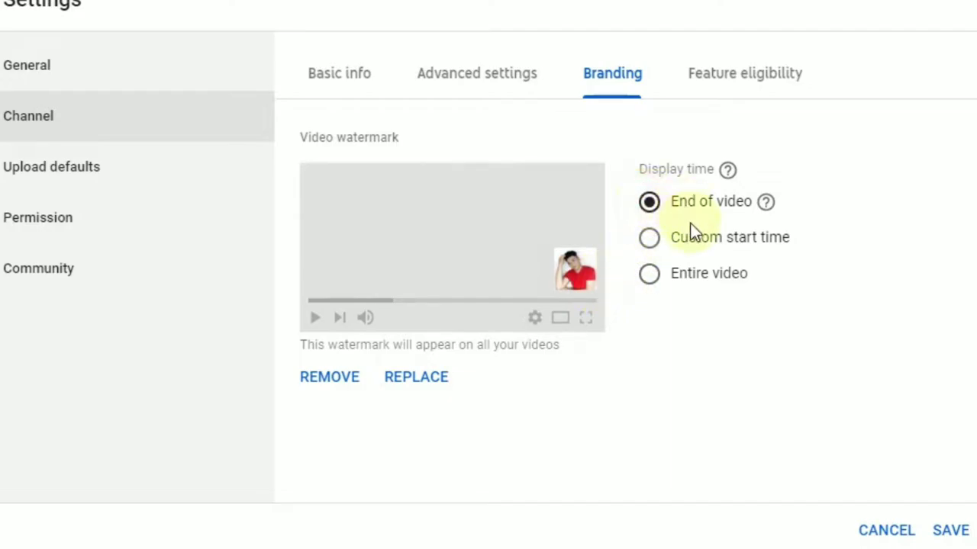
pyautogui.click(650, 239)
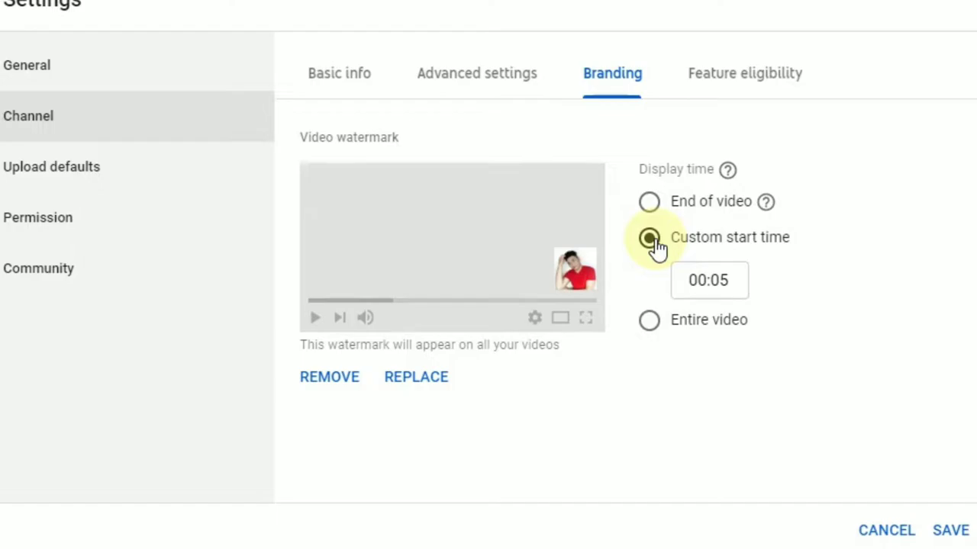
pyautogui.click(649, 321)
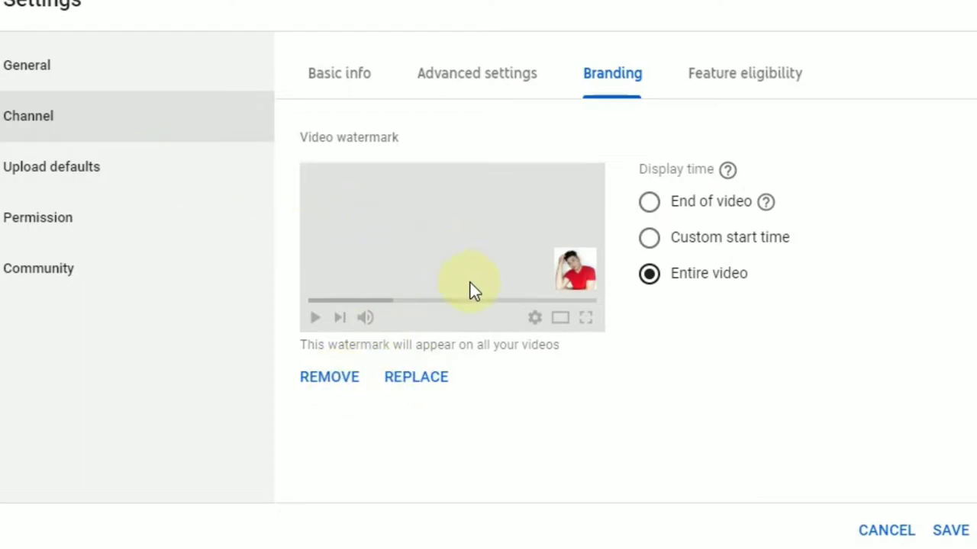
# Review the channel's feature eligibility, expanding and collapsing the details of Default Features and Features that require phone verification
pyautogui.click(705, 81)
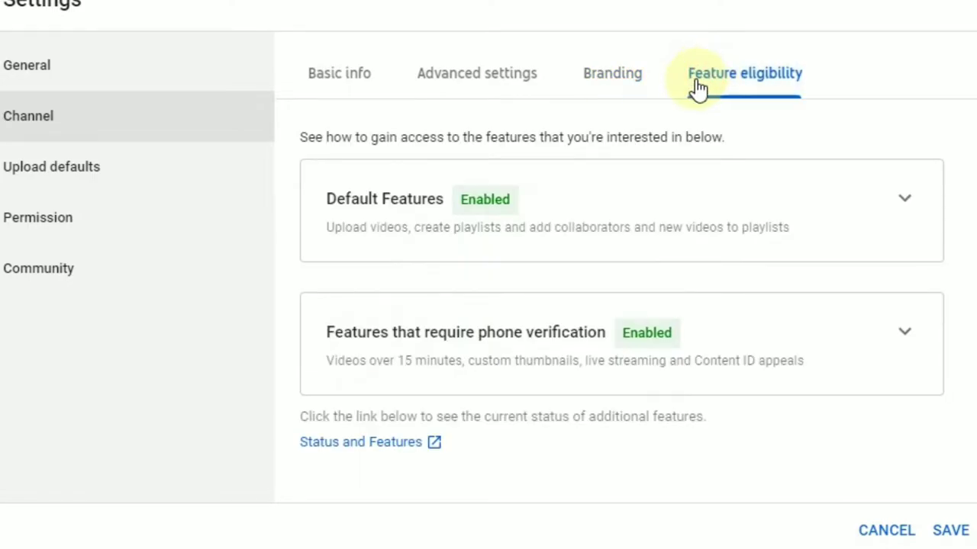
pyautogui.click(908, 199)
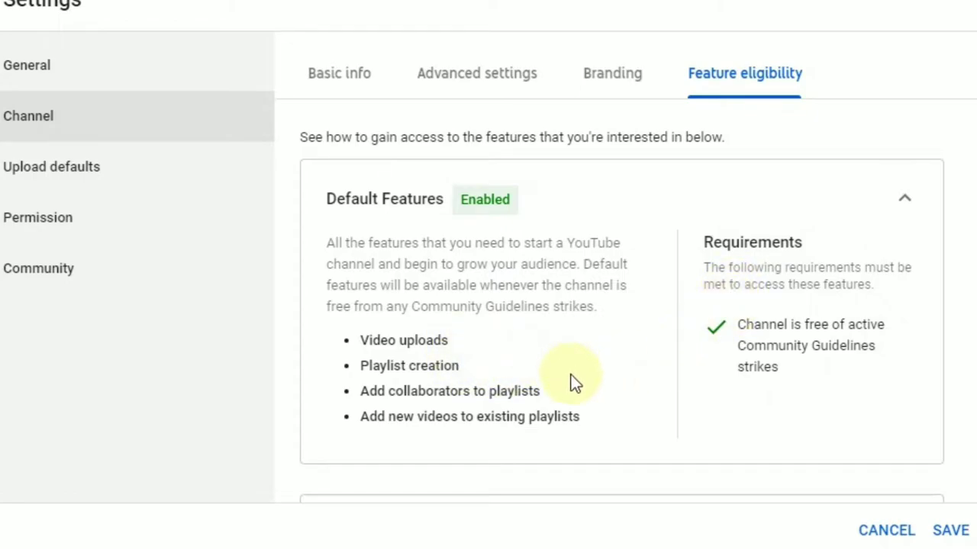
pyautogui.click(905, 201)
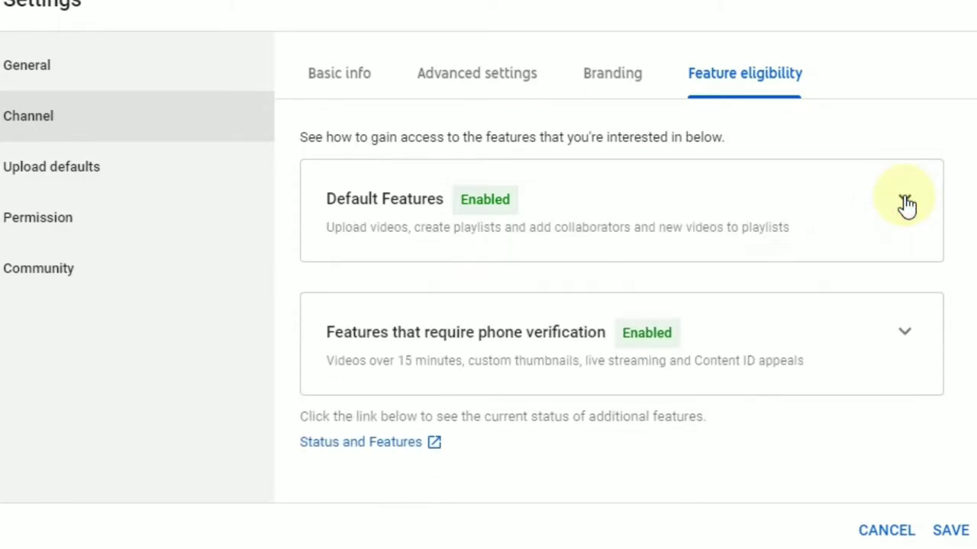
pyautogui.click(906, 334)
pyautogui.scroll(-2, 828, 339)
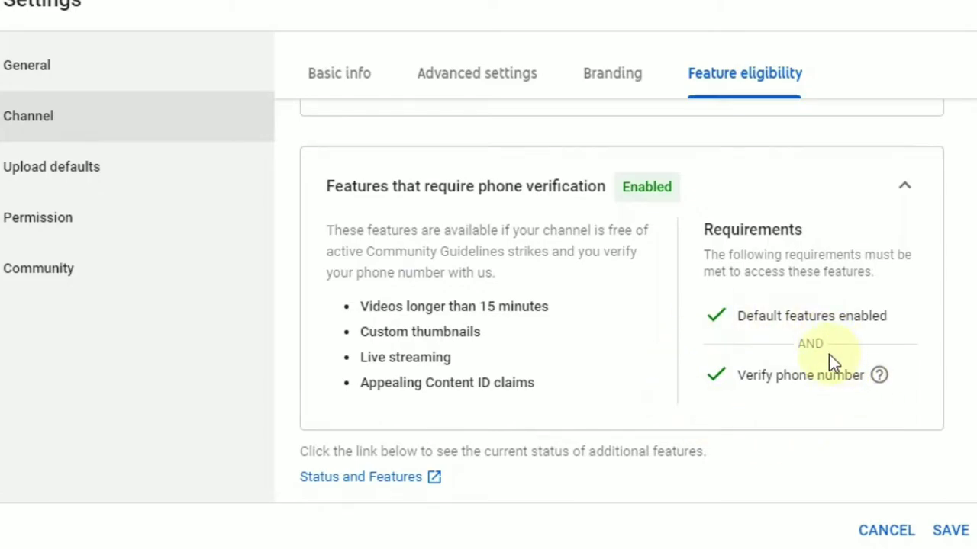
pyautogui.scroll(2, 829, 354)
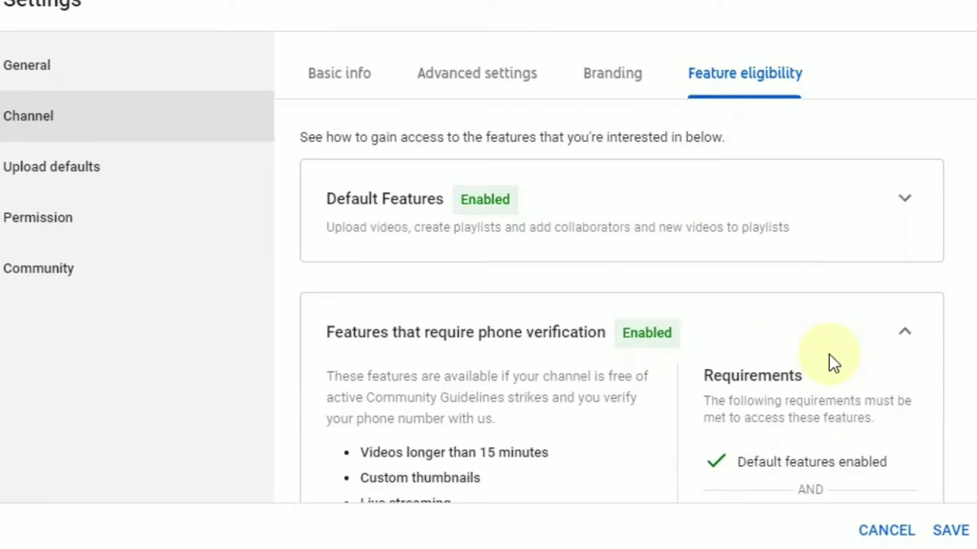
pyautogui.click(907, 336)
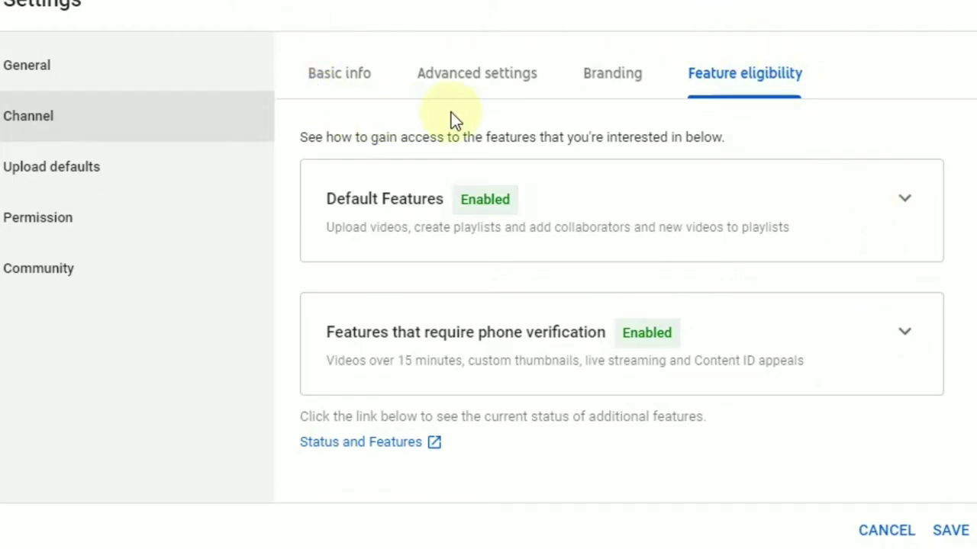
# Open the upload defaults and read through the default video title and description text
pyautogui.click(101, 179)
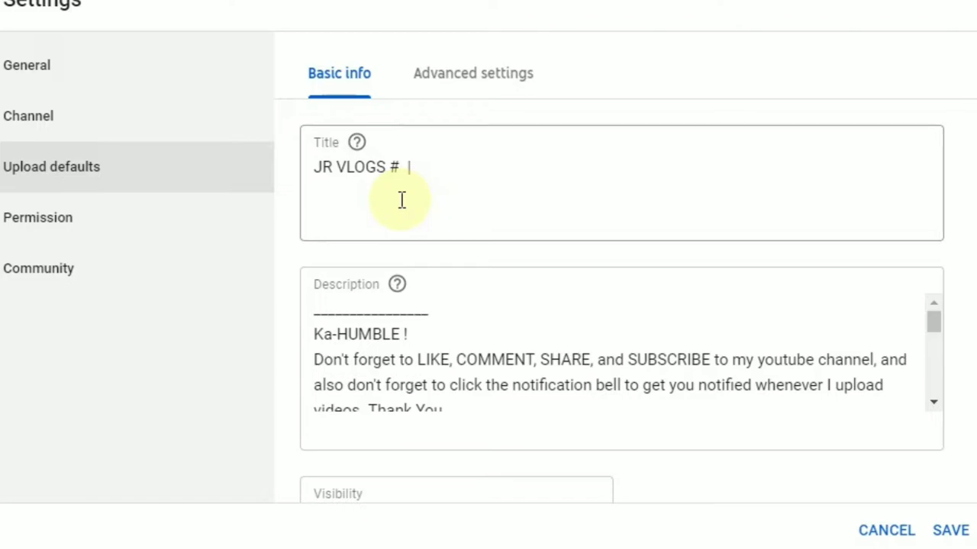
pyautogui.scroll(-1, 451, 219)
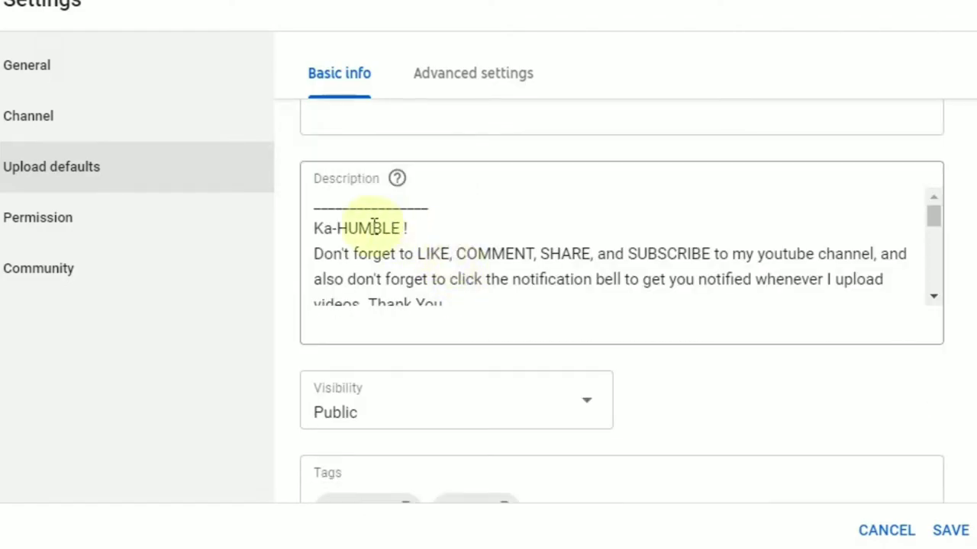
pyautogui.click(316, 206)
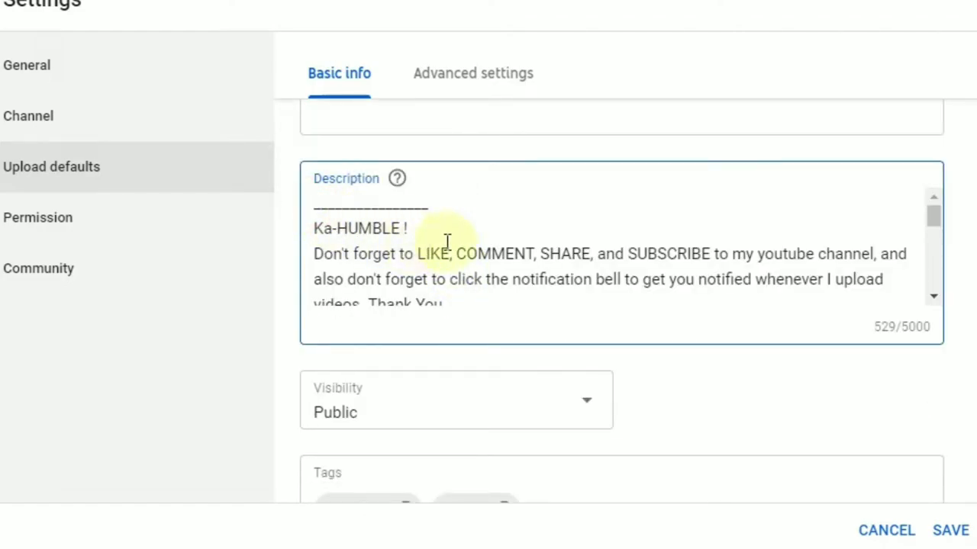
pyautogui.moveTo(932, 222); pyautogui.dragTo(932, 226)
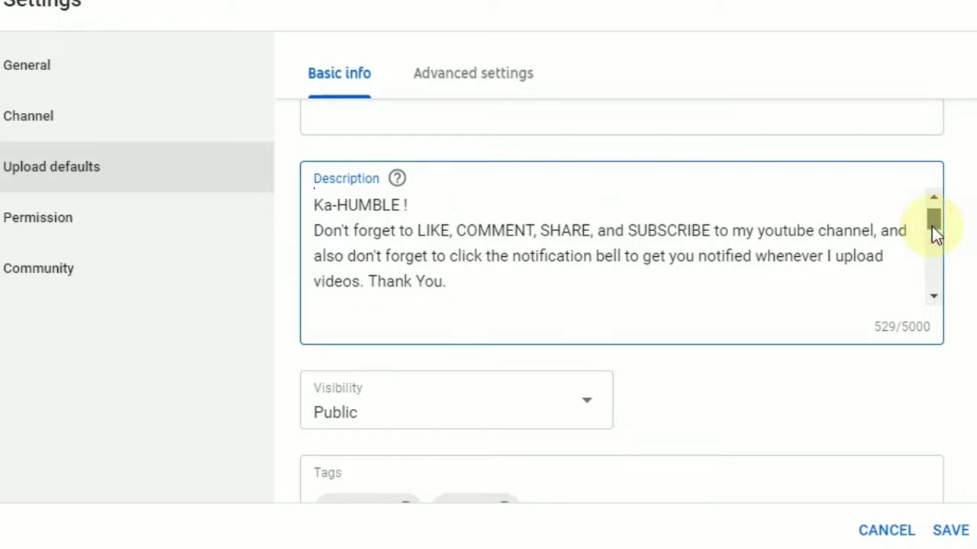
pyautogui.scroll(-4, 842, 253)
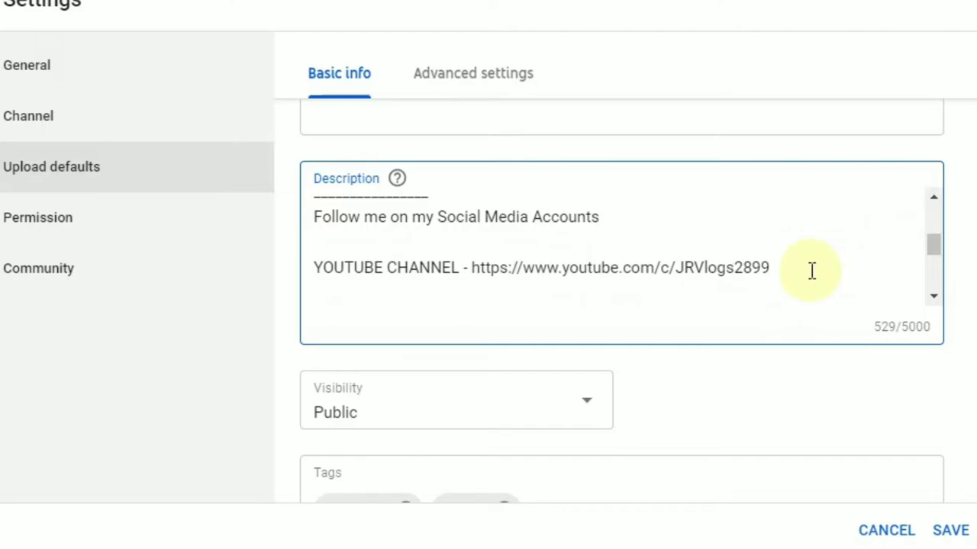
pyautogui.scroll(-2, 594, 271)
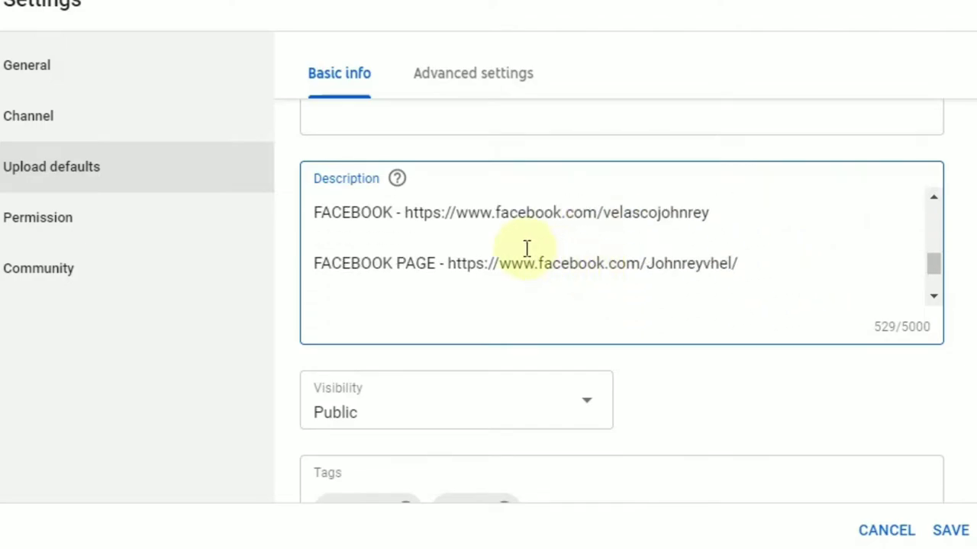
# Examine the Facebook, Instagram and Twitter links in the default upload description, highlighting parts of the addresses
pyautogui.moveTo(407, 216); pyautogui.dragTo(628, 218)
pyautogui.click(630, 222)
pyautogui.moveTo(453, 266); pyautogui.dragTo(584, 264)
pyautogui.click(708, 236)
pyautogui.scroll(-2, 680, 255)
pyautogui.moveTo(705, 241); pyautogui.dragTo(575, 243)
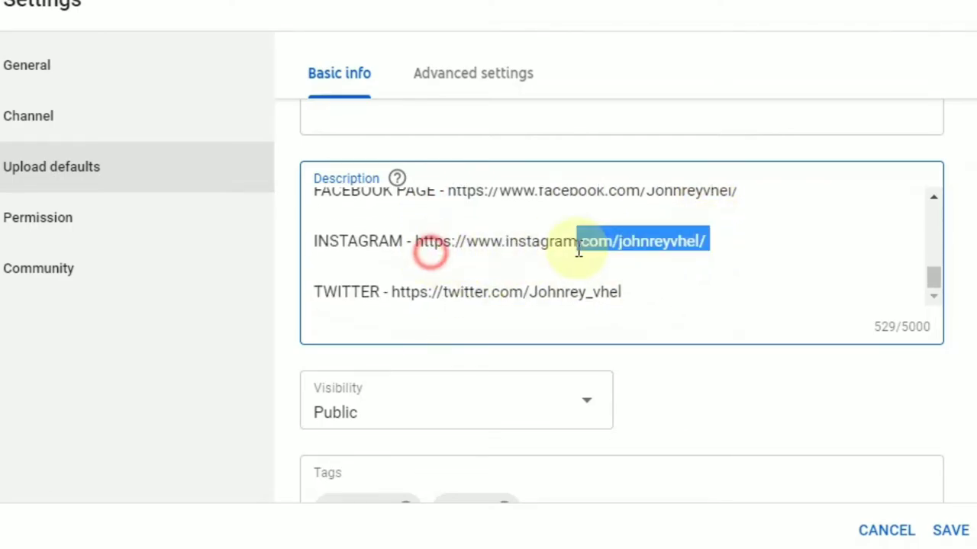
pyautogui.click(578, 269)
pyautogui.moveTo(392, 292); pyautogui.dragTo(529, 290)
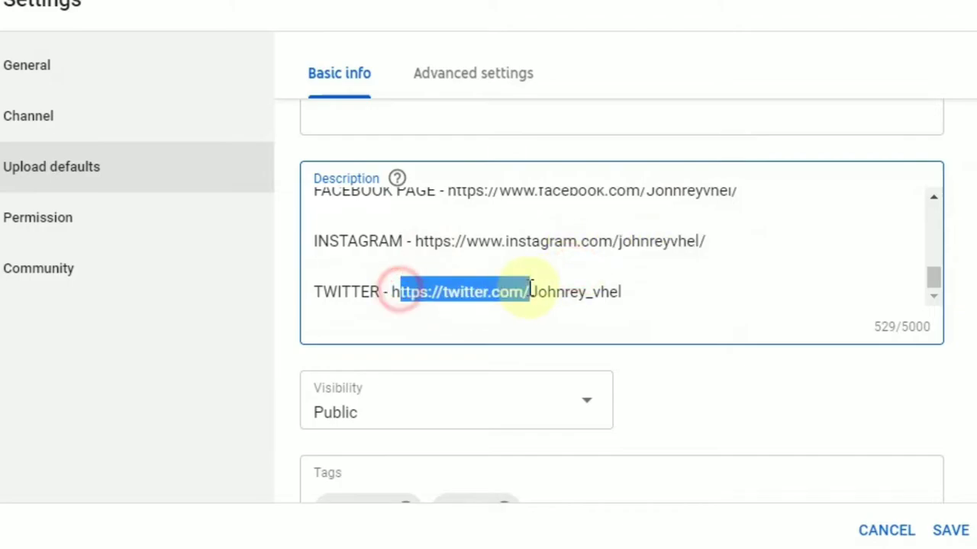
pyautogui.click(691, 280)
pyautogui.click(933, 284)
pyautogui.moveTo(935, 290); pyautogui.dragTo(934, 279)
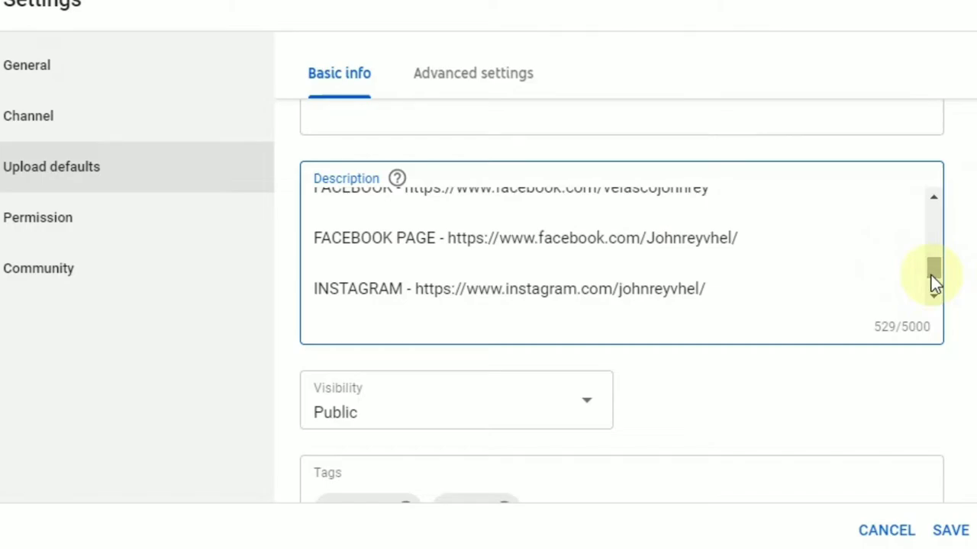
# Reread the default video title and the default description text in the upload defaults
pyautogui.scroll(10, 590, 285)
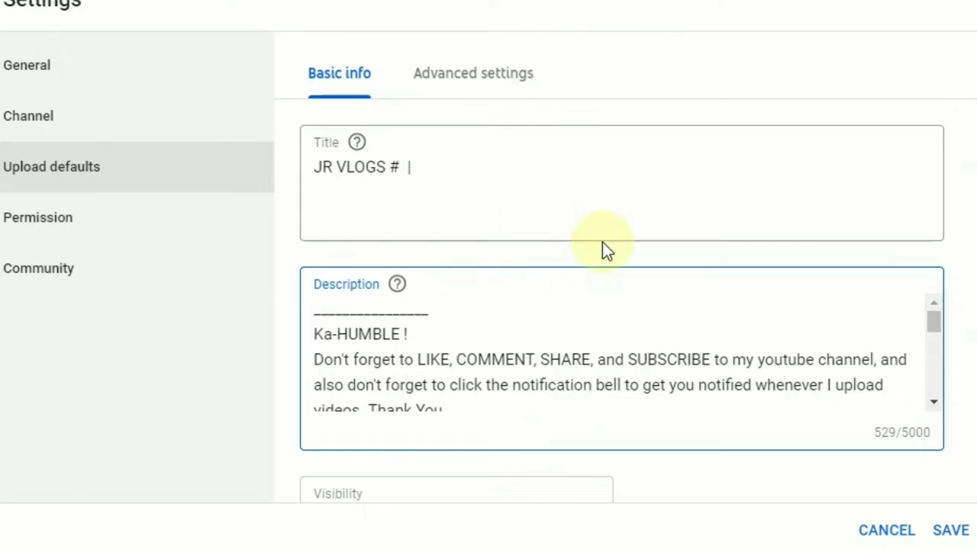
pyautogui.click(970, 218)
pyautogui.scroll(-1, 972, 215)
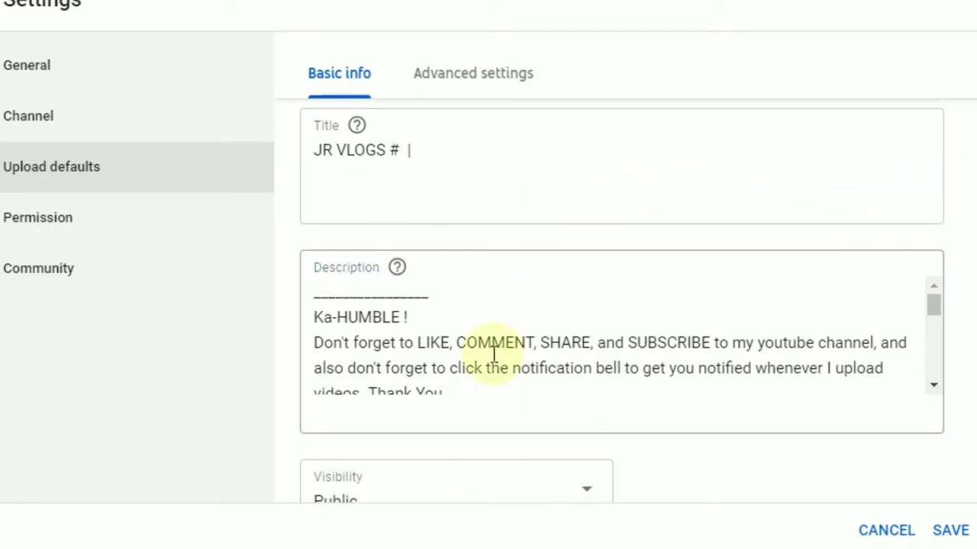
pyautogui.scroll(-3, 495, 358)
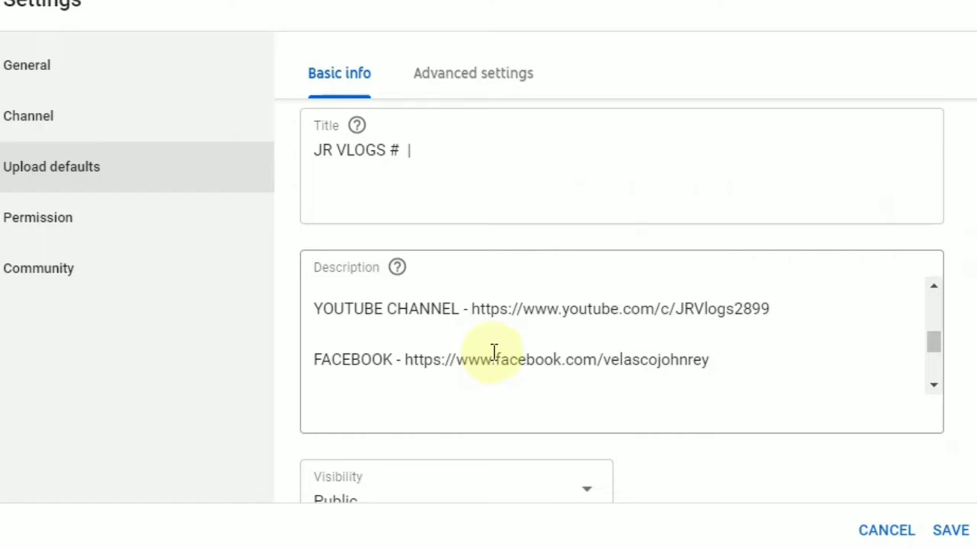
pyautogui.scroll(3, 503, 361)
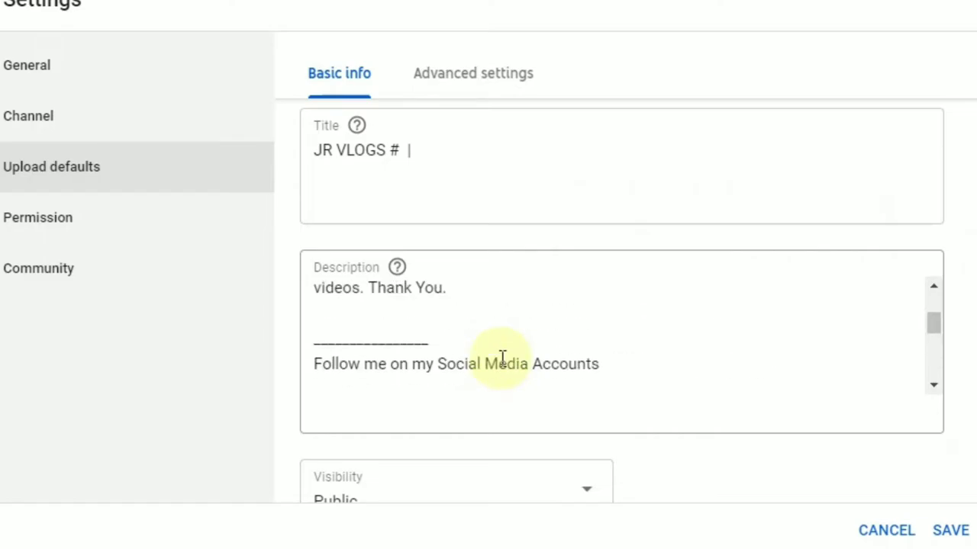
# Set the default video visibility to Public and review the tags together with the other basic info defaults
pyautogui.scroll(-2, 971, 229)
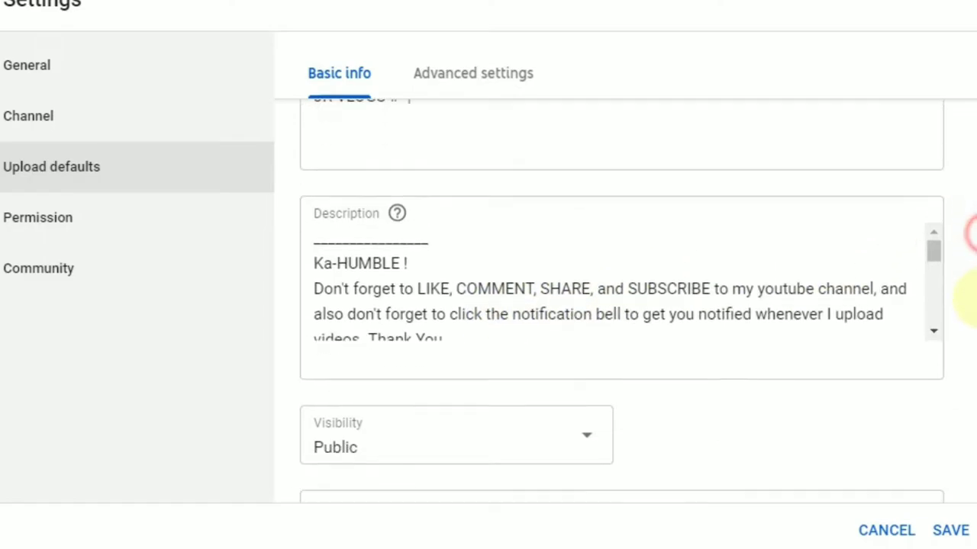
pyautogui.click(576, 359)
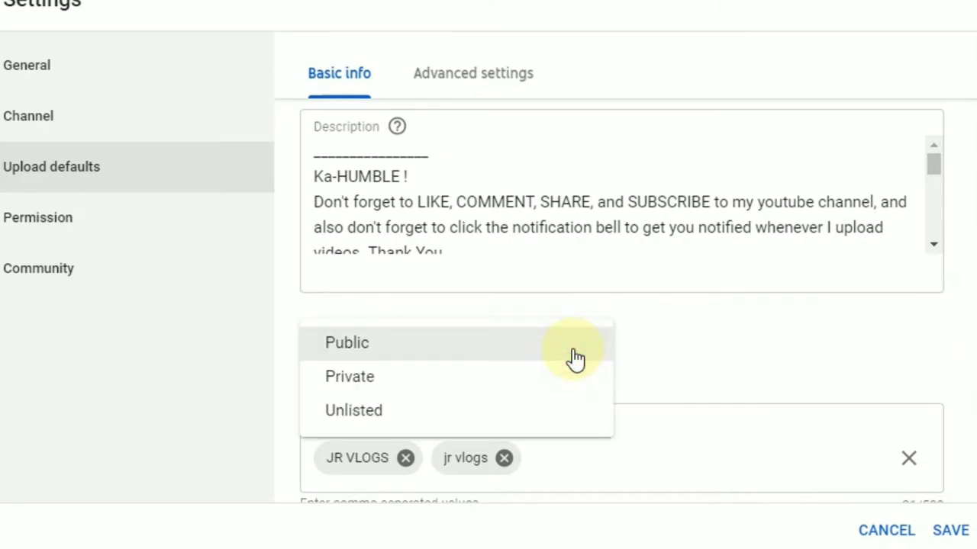
pyautogui.click(576, 358)
pyautogui.scroll(-1, 791, 316)
pyautogui.click(643, 417)
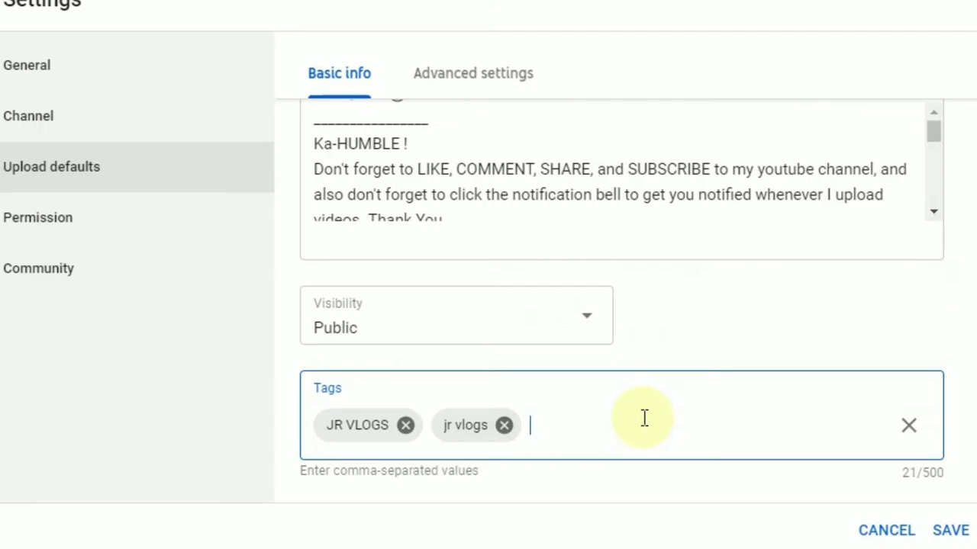
pyautogui.scroll(3, 644, 418)
pyautogui.scroll(-3, 644, 418)
pyautogui.scroll(3, 632, 420)
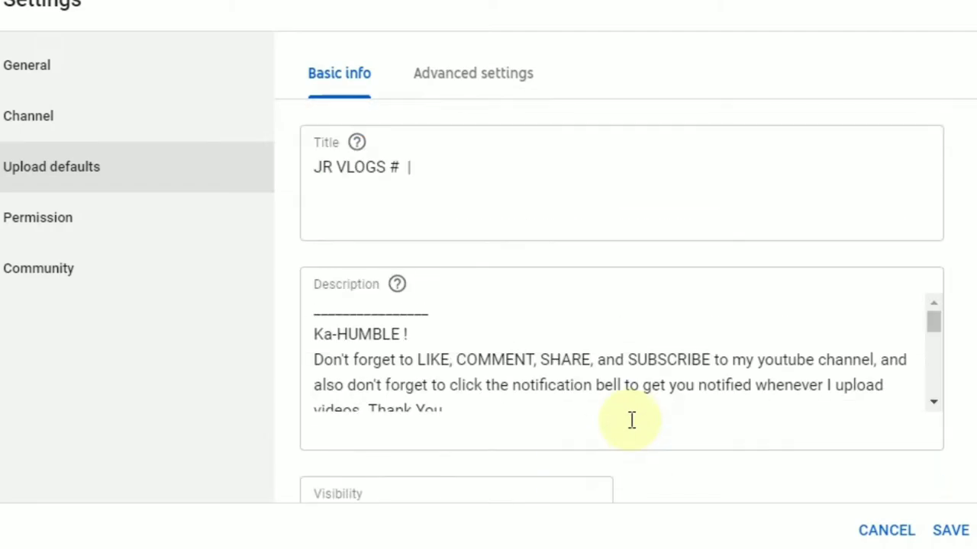
pyautogui.scroll(-3, 653, 441)
# Open the advanced upload defaults and select Standard YouTube Licence as the default licence
pyautogui.click(499, 87)
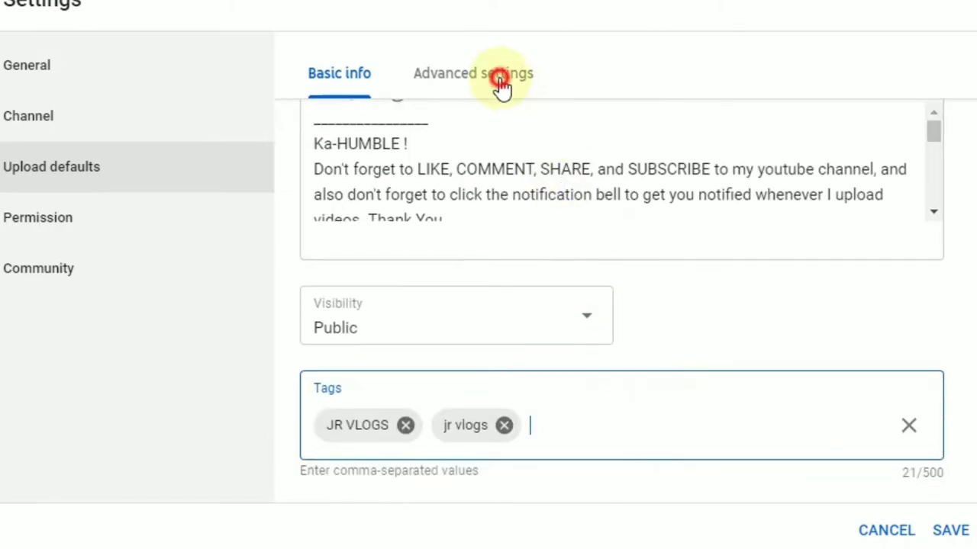
pyautogui.scroll(2, 585, 228)
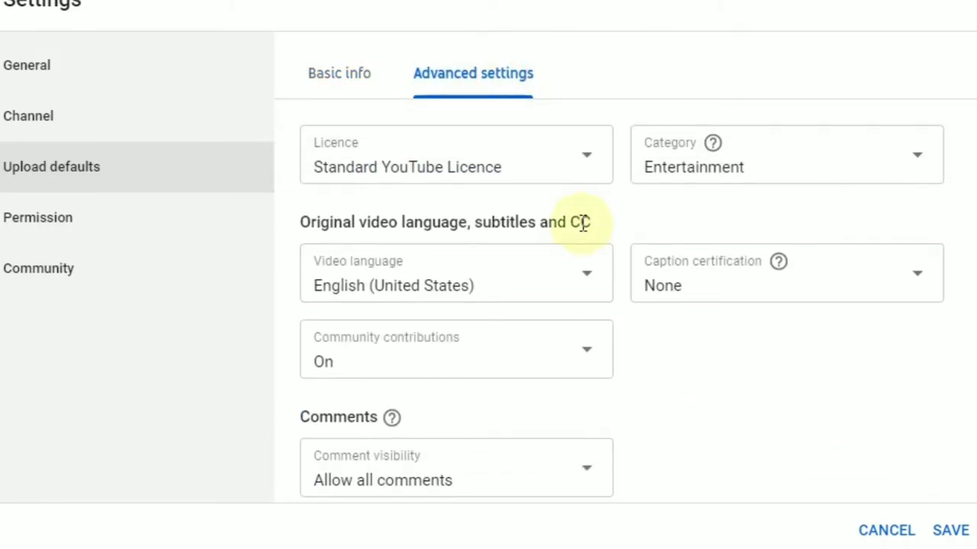
pyautogui.click(591, 162)
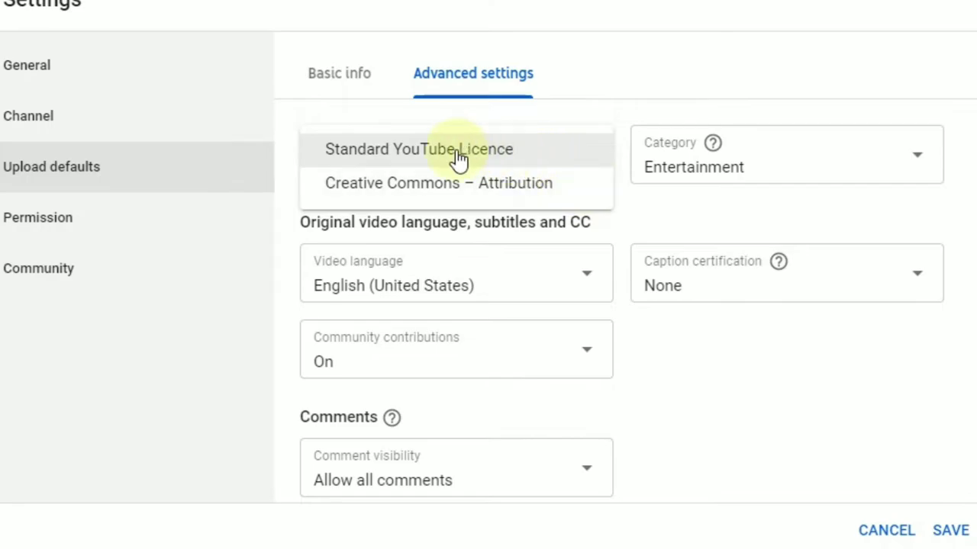
pyautogui.click(552, 150)
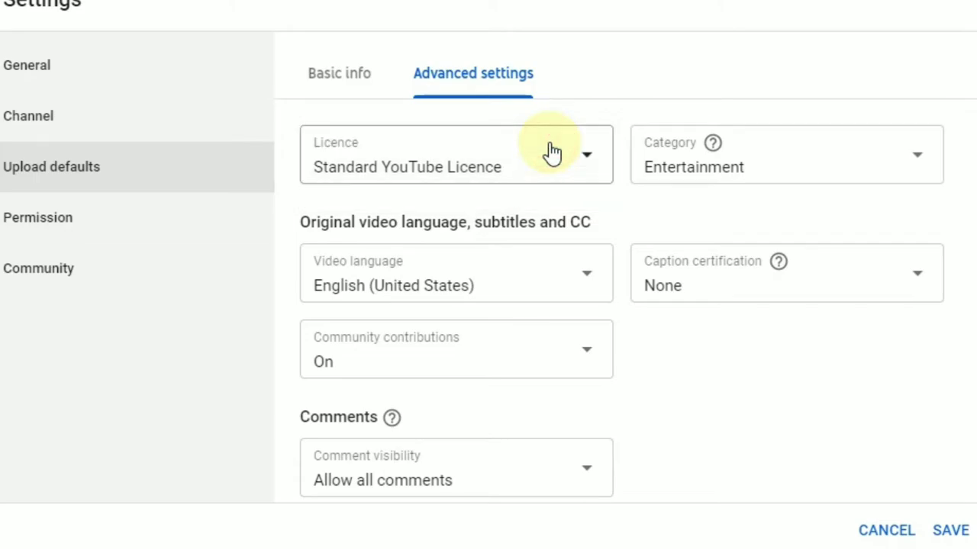
# Look through the available video categories and select Entertainment as the default category
pyautogui.click(918, 166)
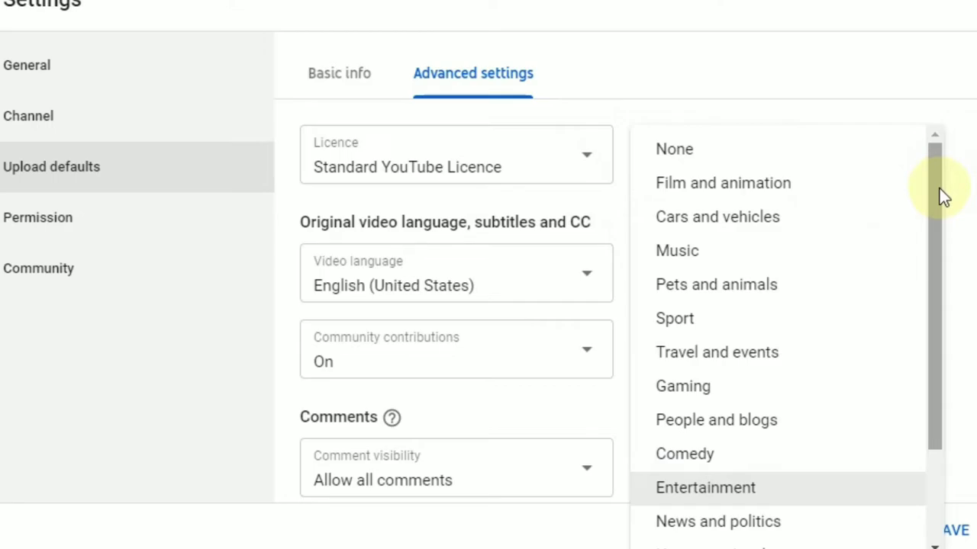
pyautogui.moveTo(940, 189); pyautogui.dragTo(941, 292)
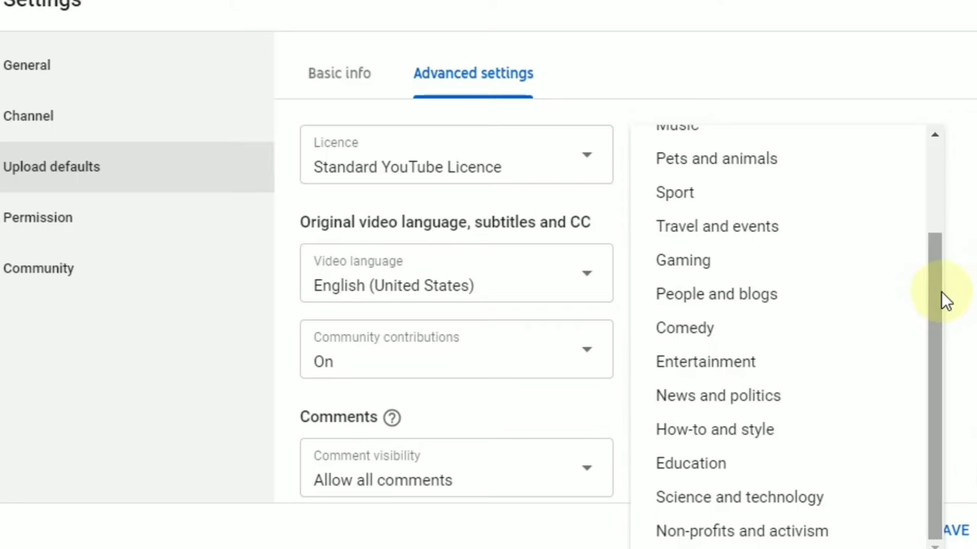
pyautogui.scroll(2, 827, 333)
pyautogui.scroll(-1, 819, 402)
pyautogui.scroll(-2, 819, 403)
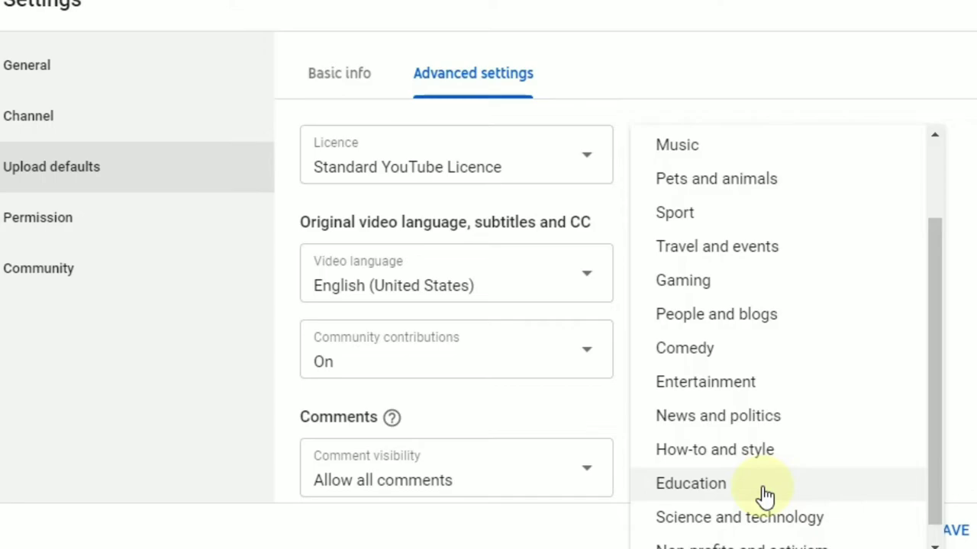
pyautogui.click(775, 381)
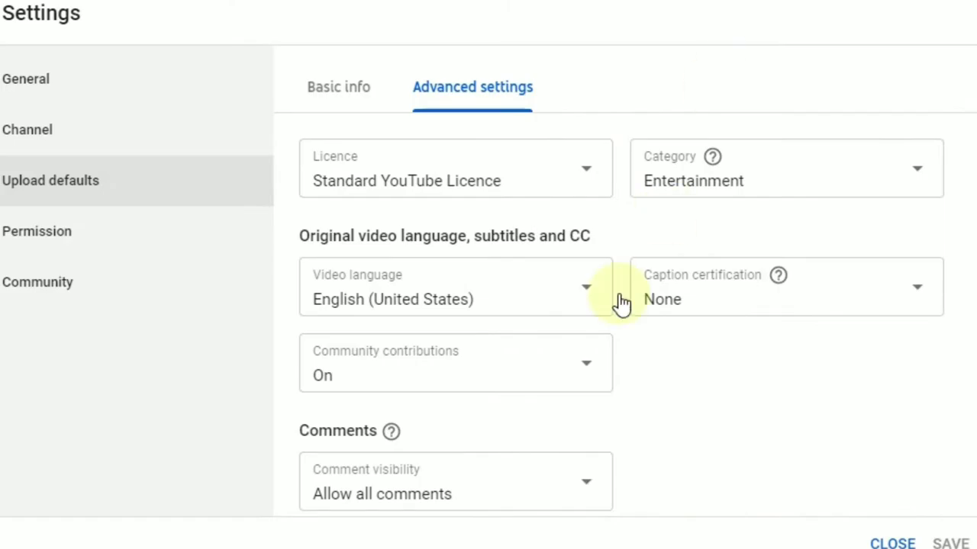
# View the video language choices without changing them, and select None for caption certification
pyautogui.click(583, 296)
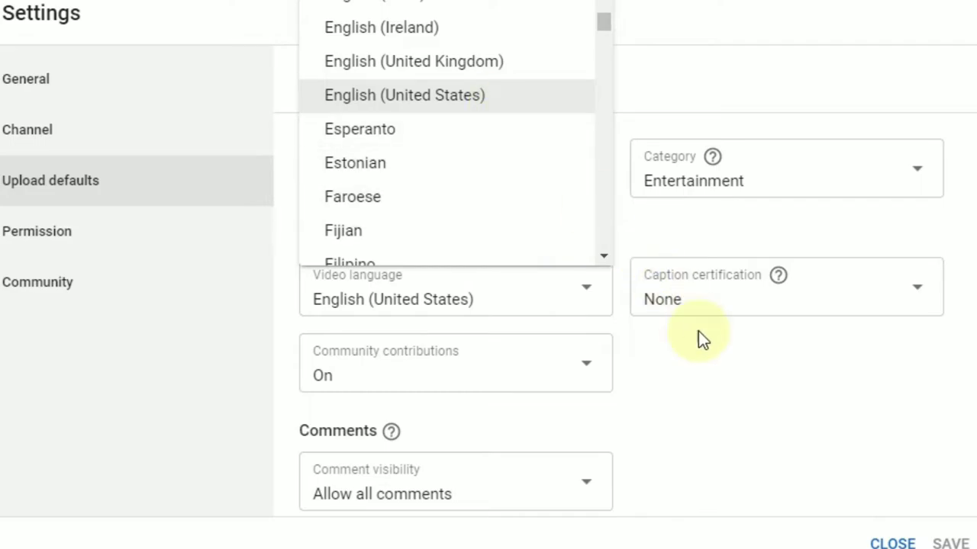
pyautogui.click(738, 393)
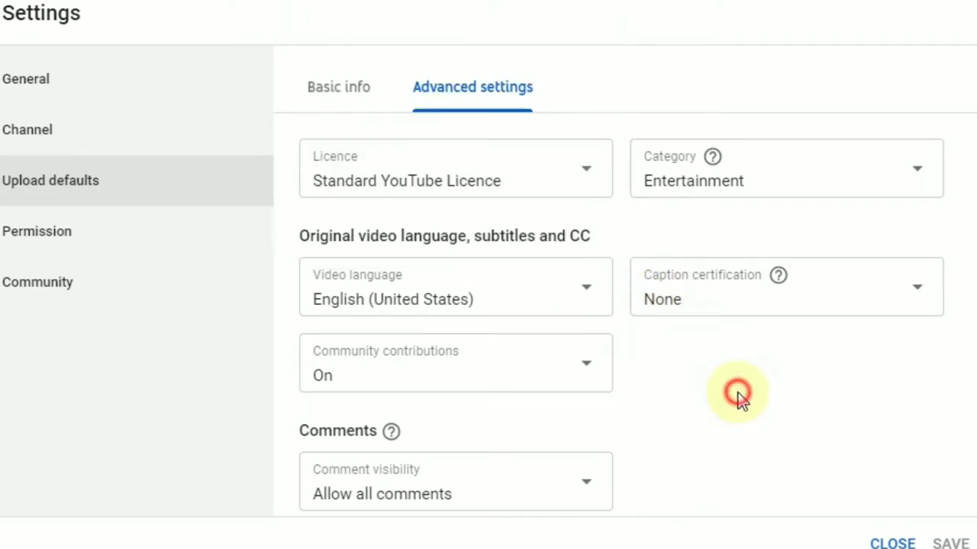
pyautogui.click(913, 303)
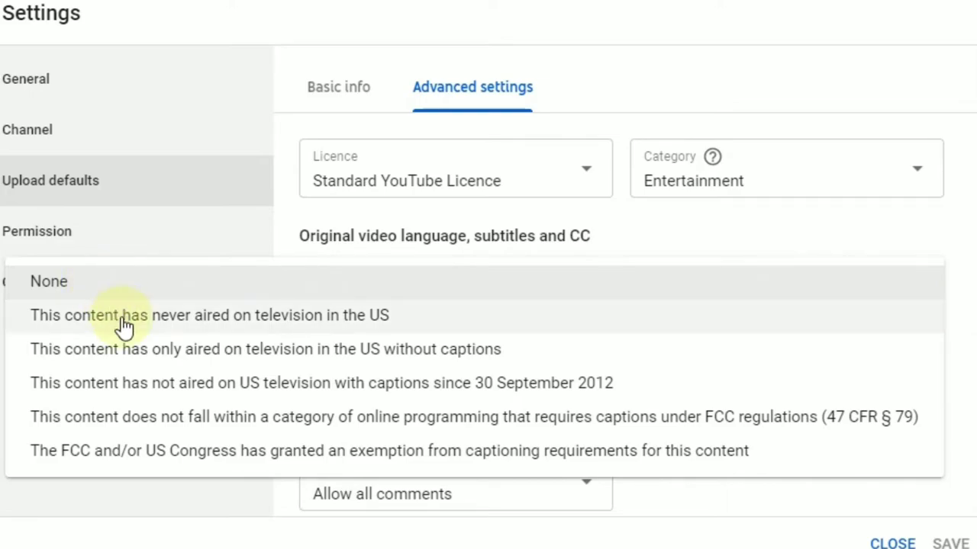
pyautogui.click(109, 283)
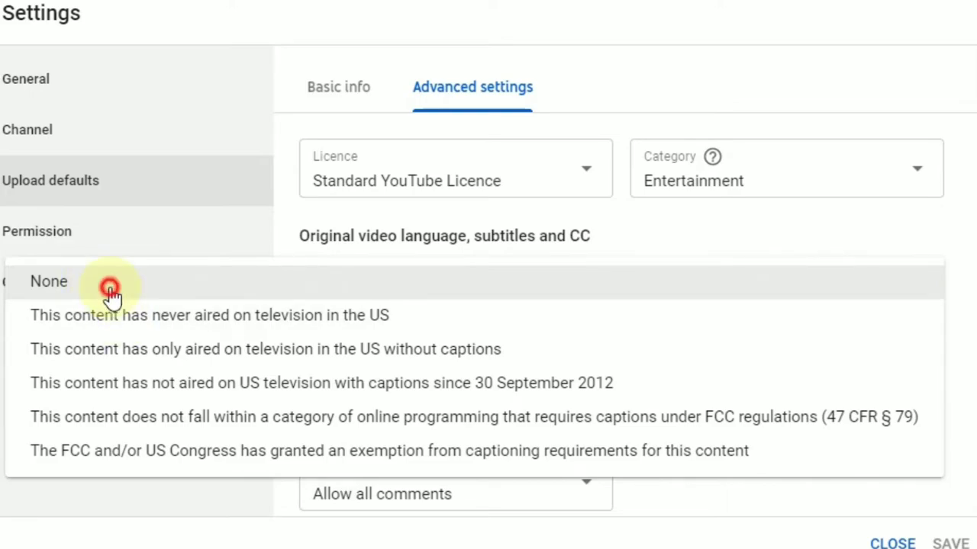
# Select On for community contributions in the advanced upload defaults
pyautogui.click(584, 386)
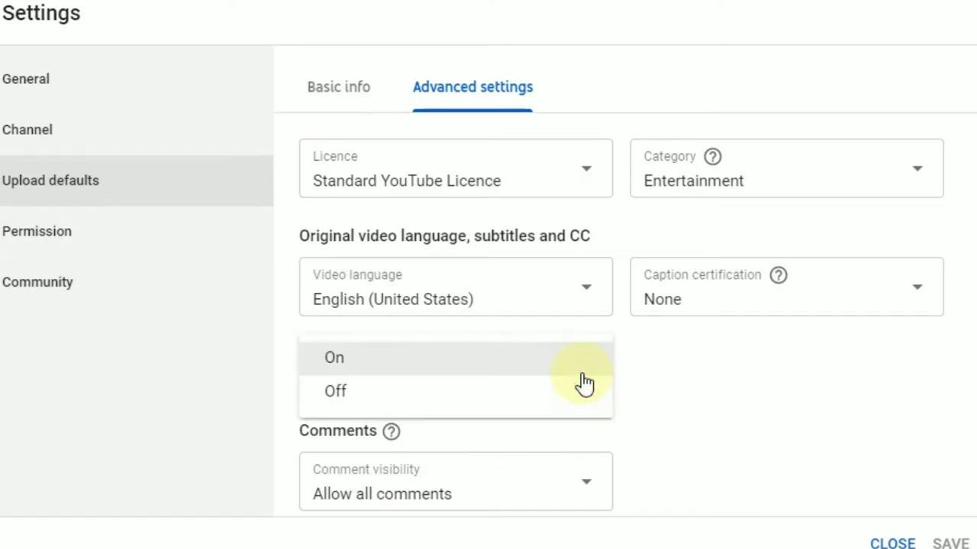
pyautogui.click(505, 369)
# Try the Disable comments option for the default comment visibility, and set it back to Allow all comments
pyautogui.scroll(-1, 502, 370)
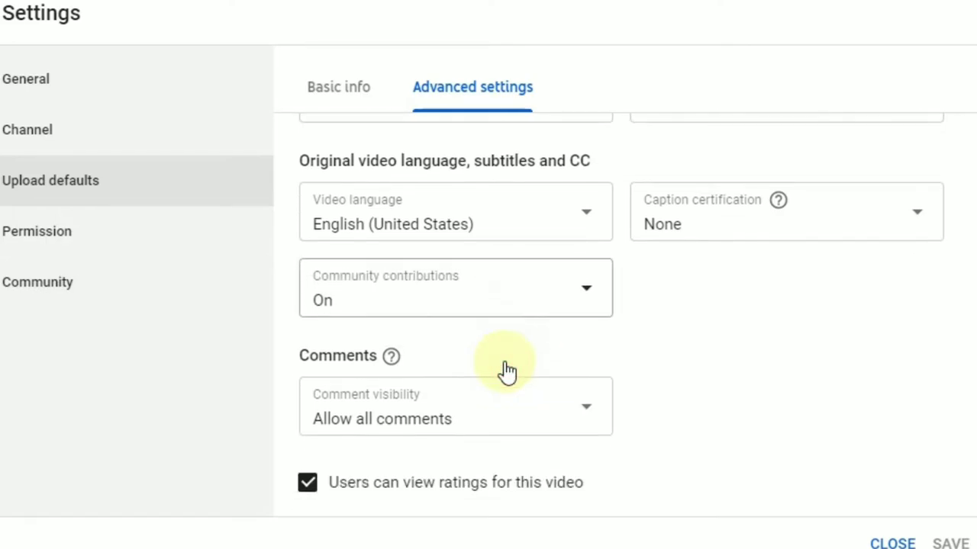
pyautogui.click(586, 415)
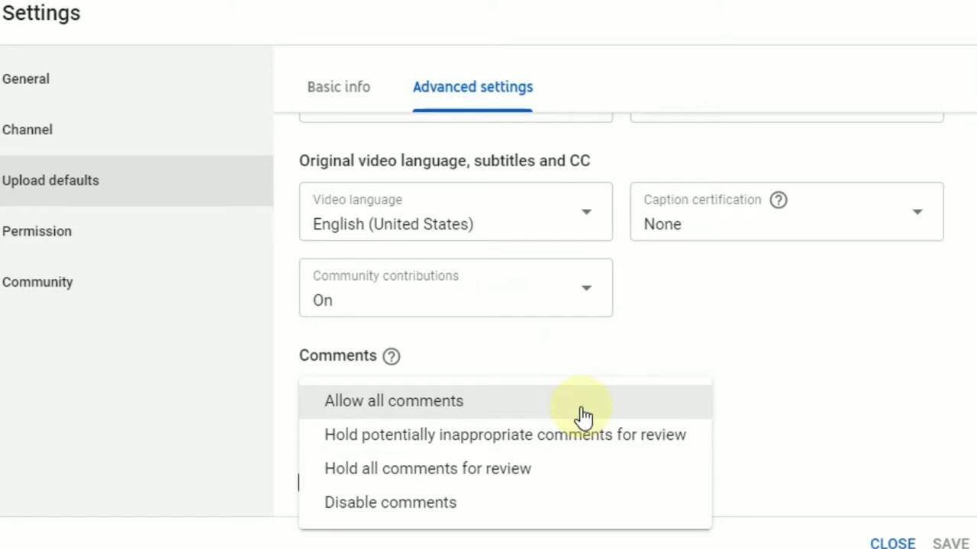
pyautogui.click(441, 504)
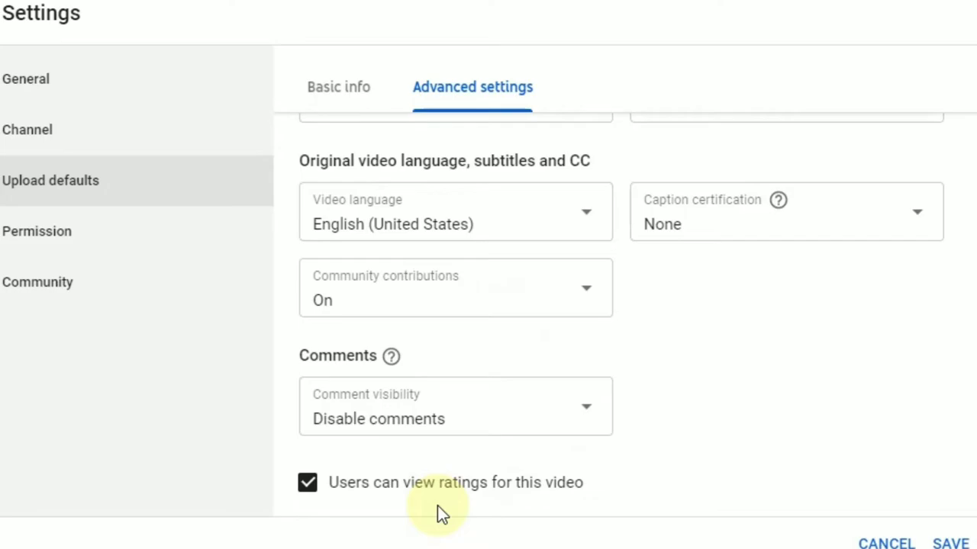
pyautogui.click(584, 409)
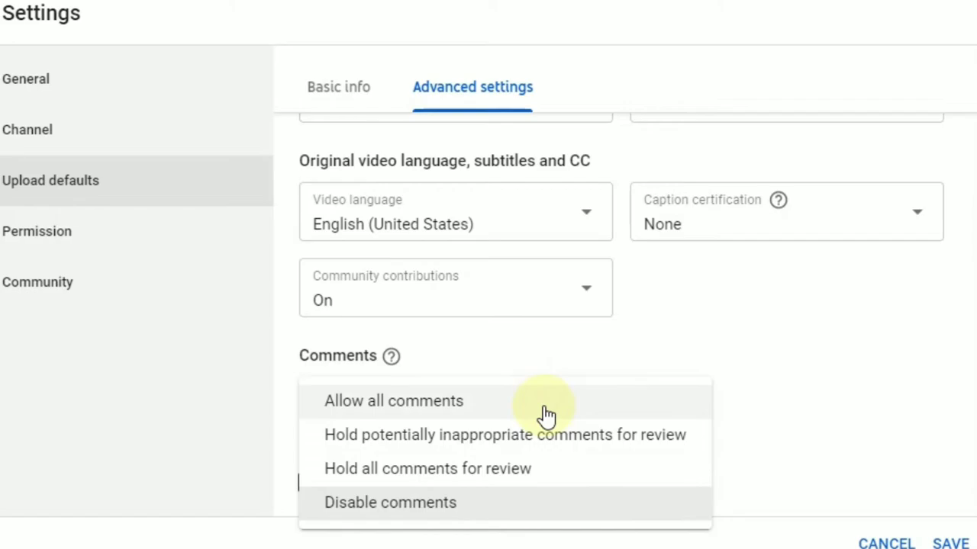
pyautogui.click(545, 410)
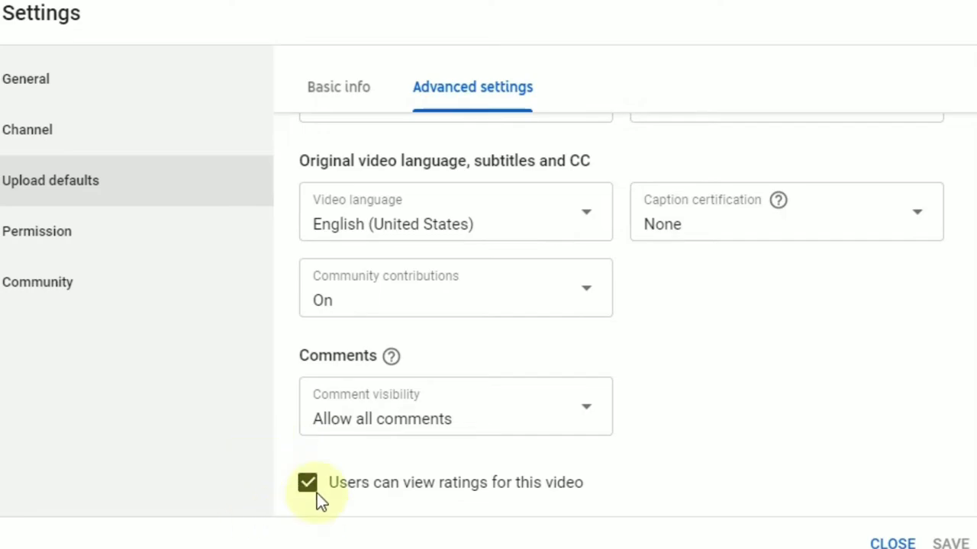
# Review who has access under the channel permissions, and open the Community settings
pyautogui.click(178, 243)
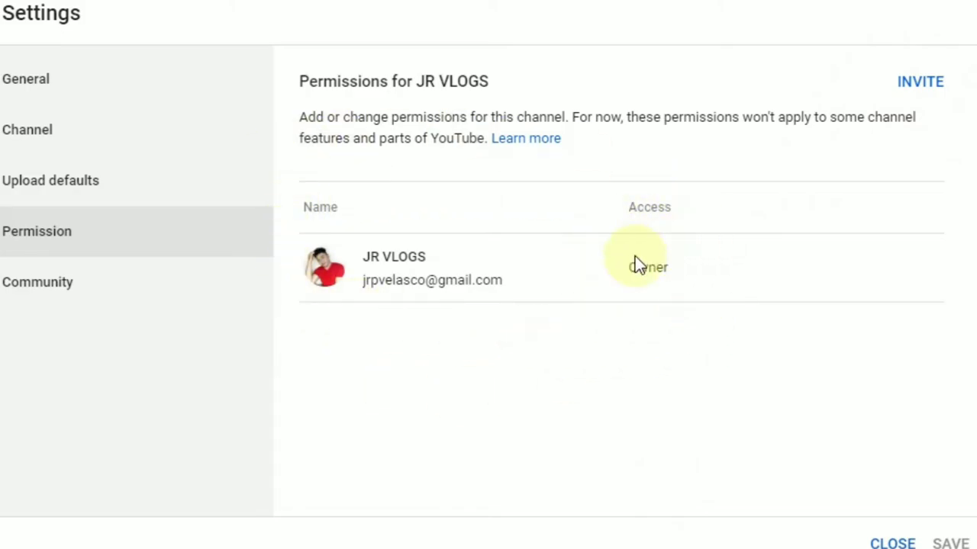
pyautogui.click(155, 297)
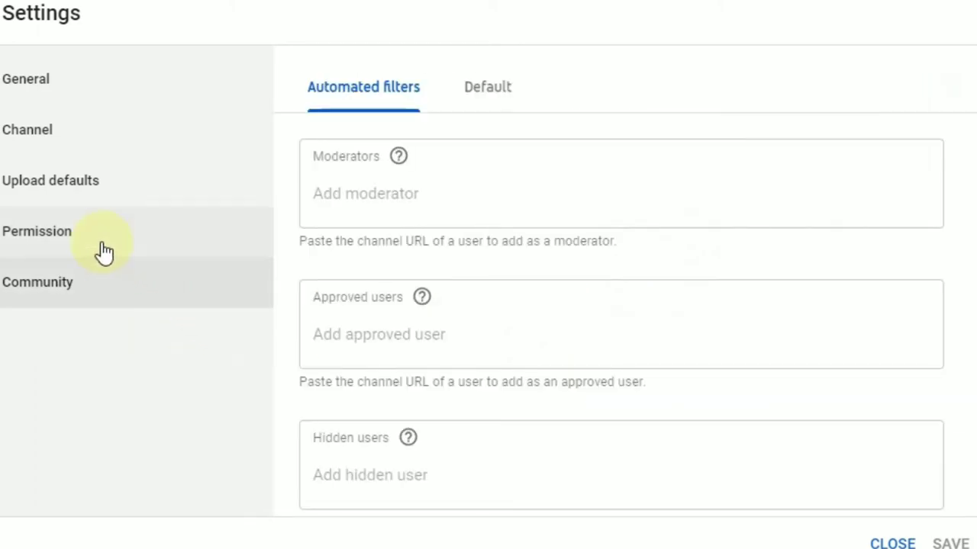
# Try entering a user in the Moderators field of the automated filters, and clear the entry
pyautogui.click(405, 207)
pyautogui.write('fv')
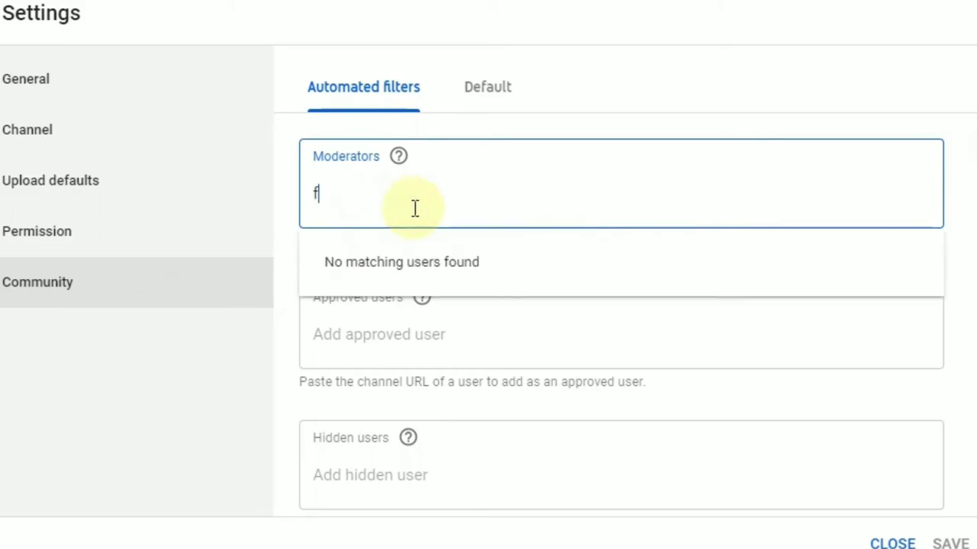
pyautogui.press('BackSpace')
pyautogui.press('BackSpace')
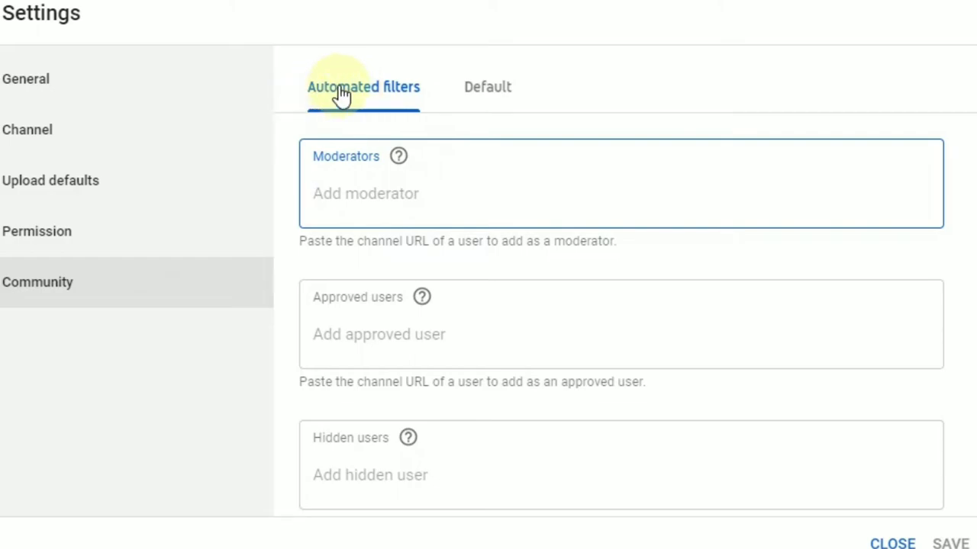
# Examine the Moderators, Approved users, Hidden users, Blocked words and Block links options of the automated filters
pyautogui.click(374, 191)
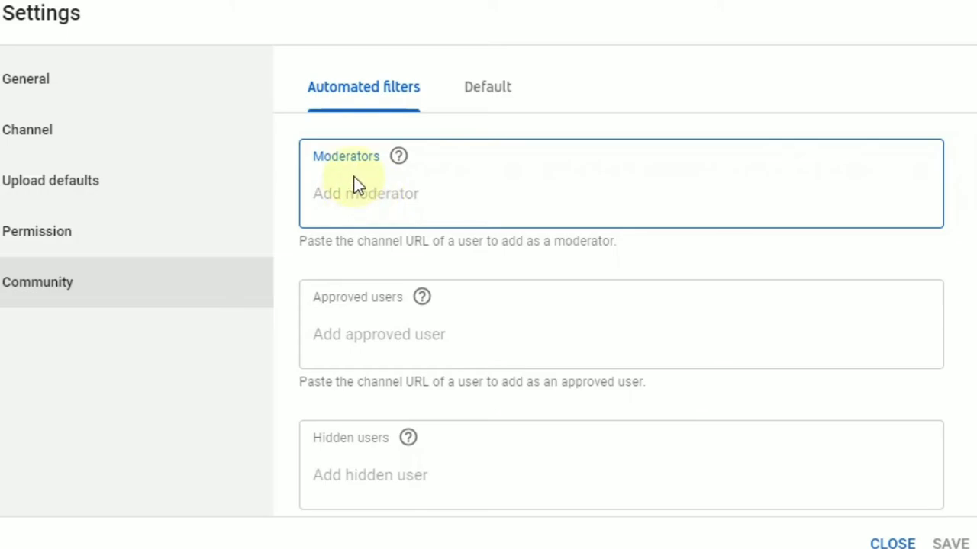
pyautogui.click(389, 340)
pyautogui.scroll(-1, 515, 313)
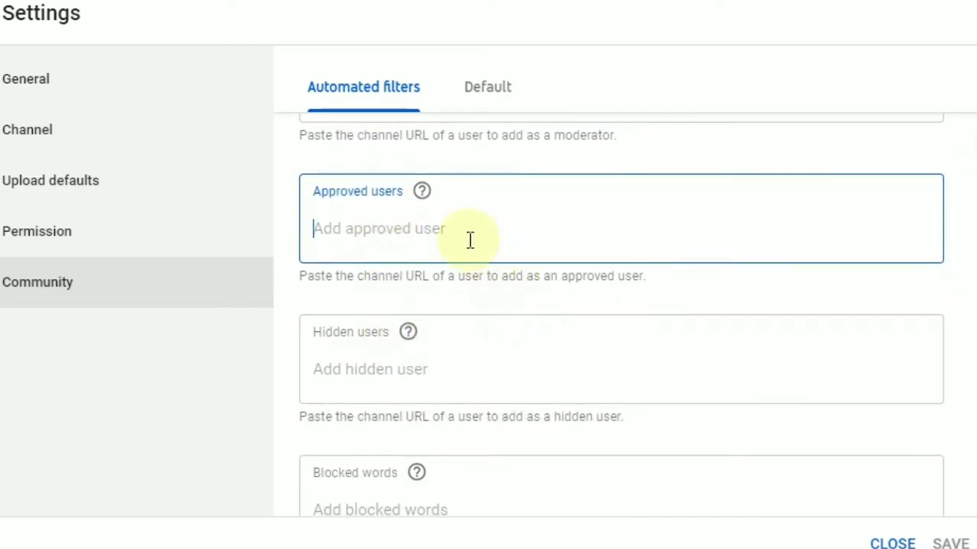
pyautogui.scroll(-1, 961, 275)
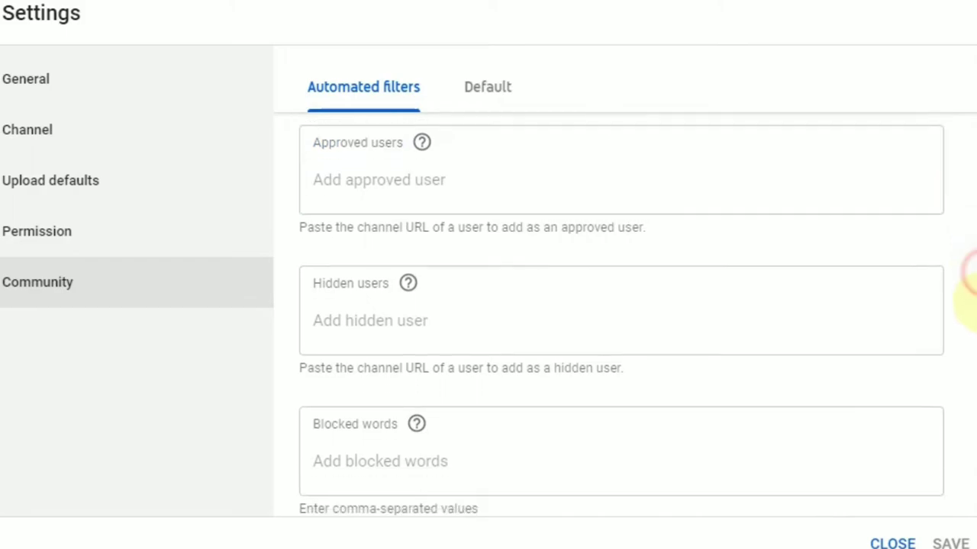
pyautogui.click(407, 319)
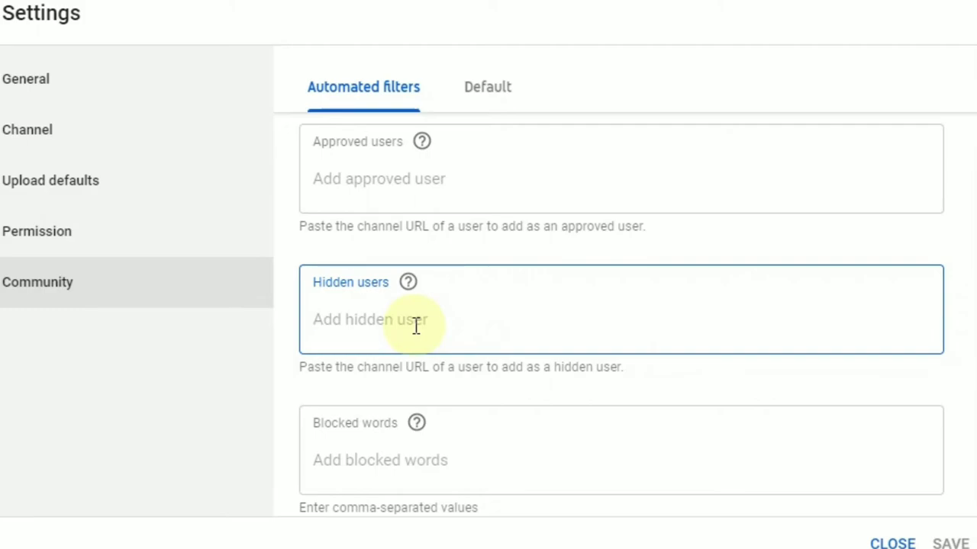
pyautogui.moveTo(967, 273); pyautogui.dragTo(971, 278)
pyautogui.moveTo(967, 331); pyautogui.dragTo(970, 338)
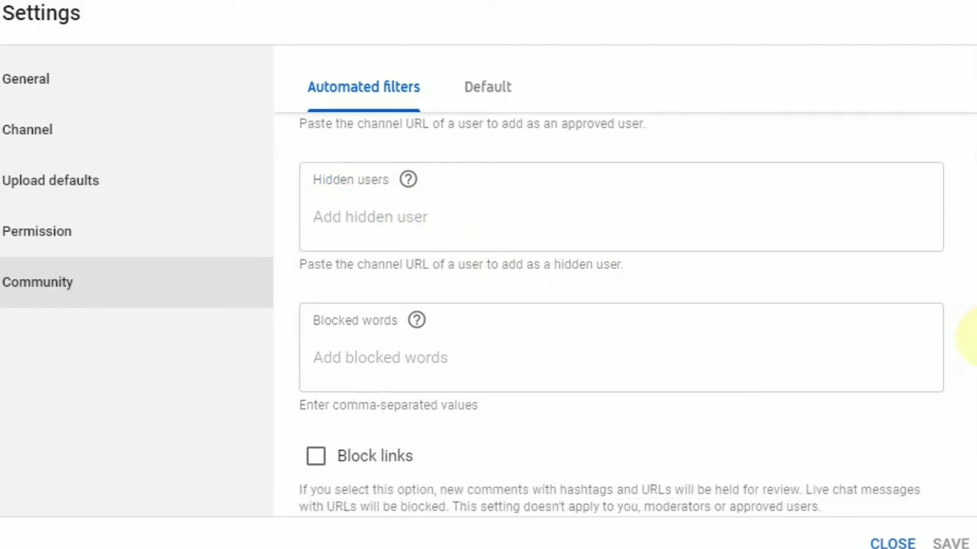
# Try entering P.I as a blocked word in the automated filters, and clear the entry
pyautogui.click(488, 364)
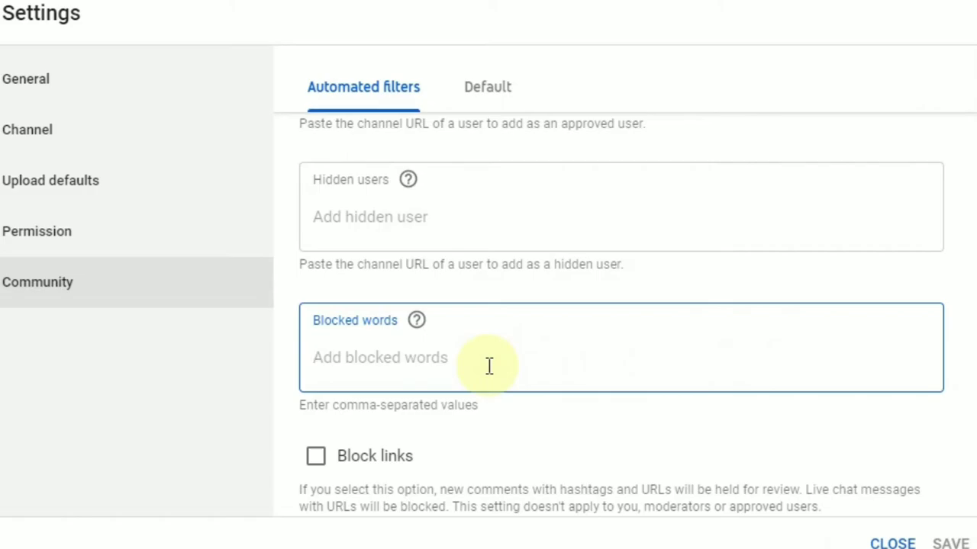
pyautogui.write('d')
pyautogui.press('BackSpace')
pyautogui.write('P.I')
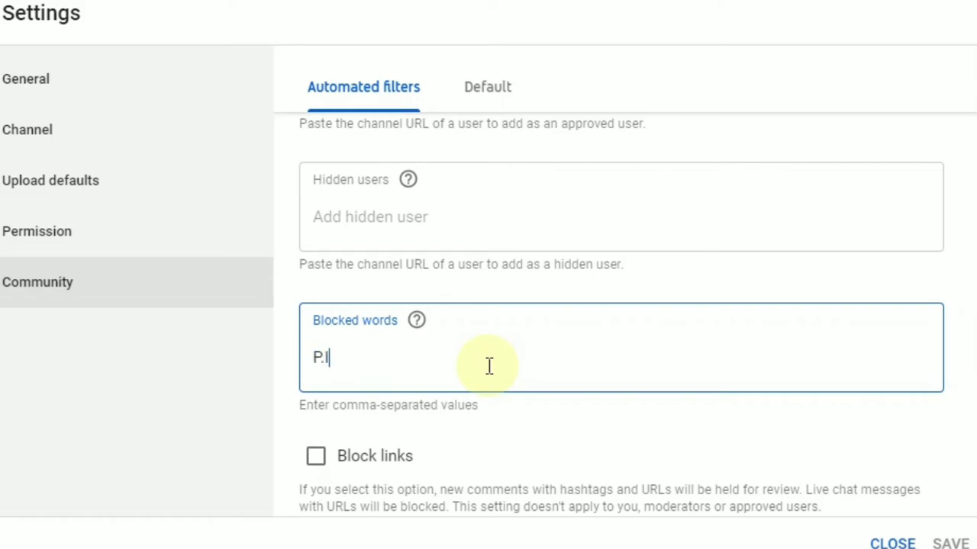
pyautogui.press('BackSpace')
pyautogui.press('BackSpace')
pyautogui.press('BackSpace')
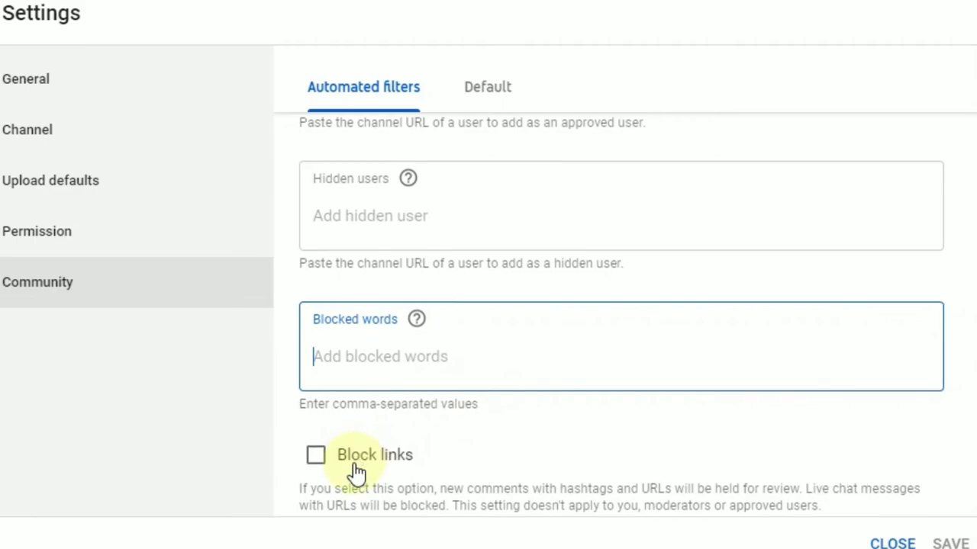
# Open the default community settings and choose Allow all comments for comments on the channel
pyautogui.scroll(-1, 356, 469)
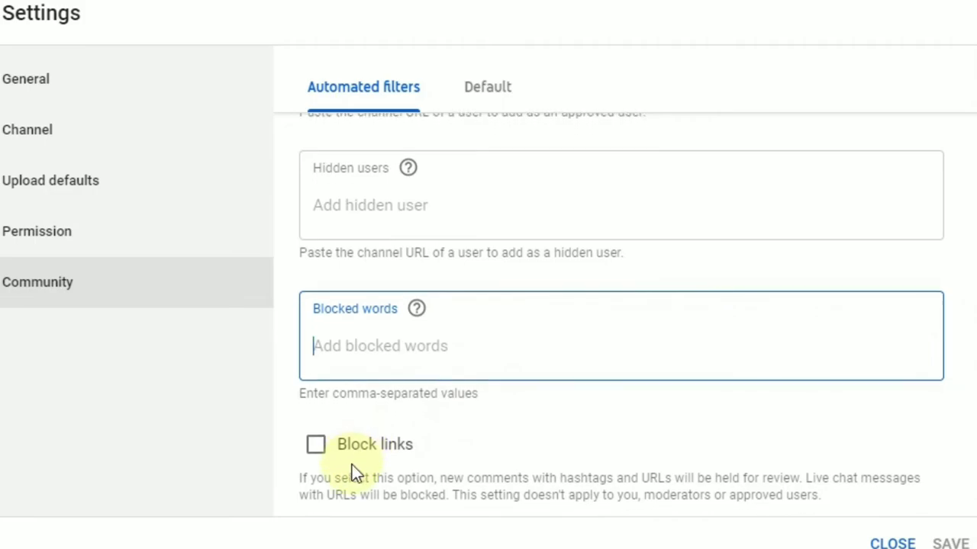
pyautogui.click(484, 89)
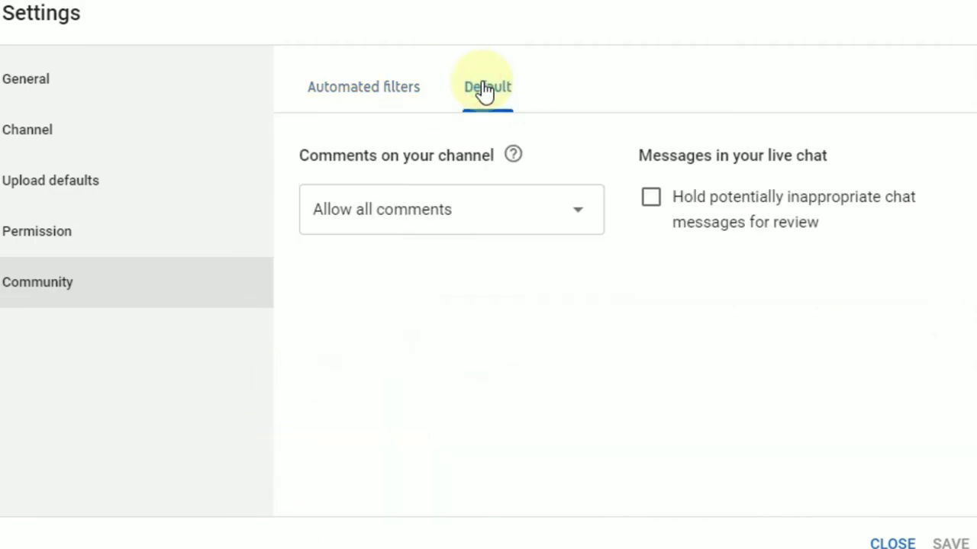
pyautogui.click(585, 214)
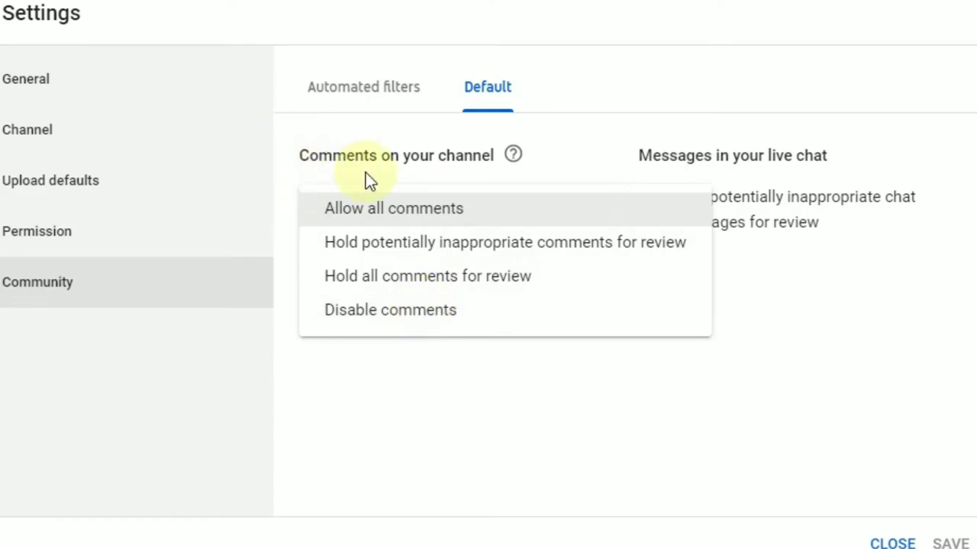
pyautogui.click(388, 214)
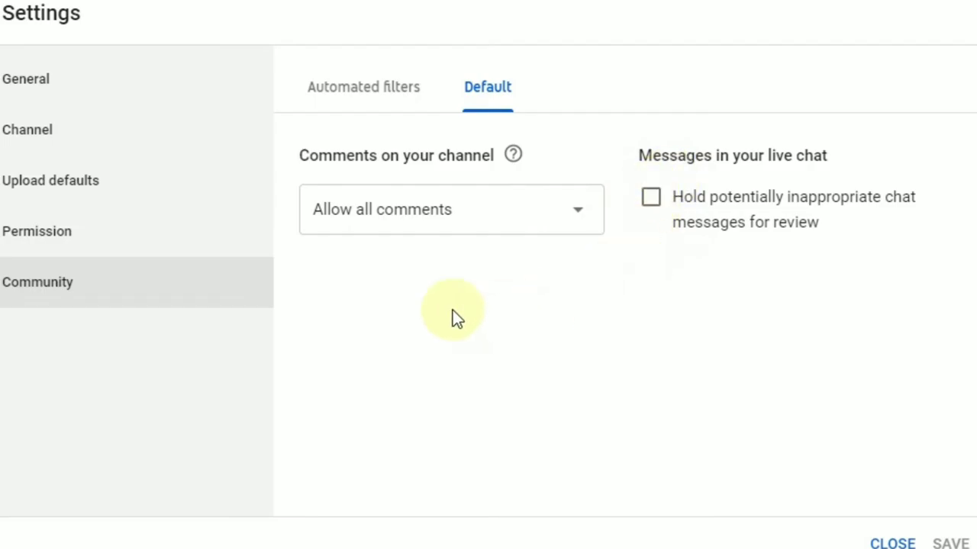
# Add the keyword "jr vlogging" to the keywords in the channel's basic info
pyautogui.click(126, 98)
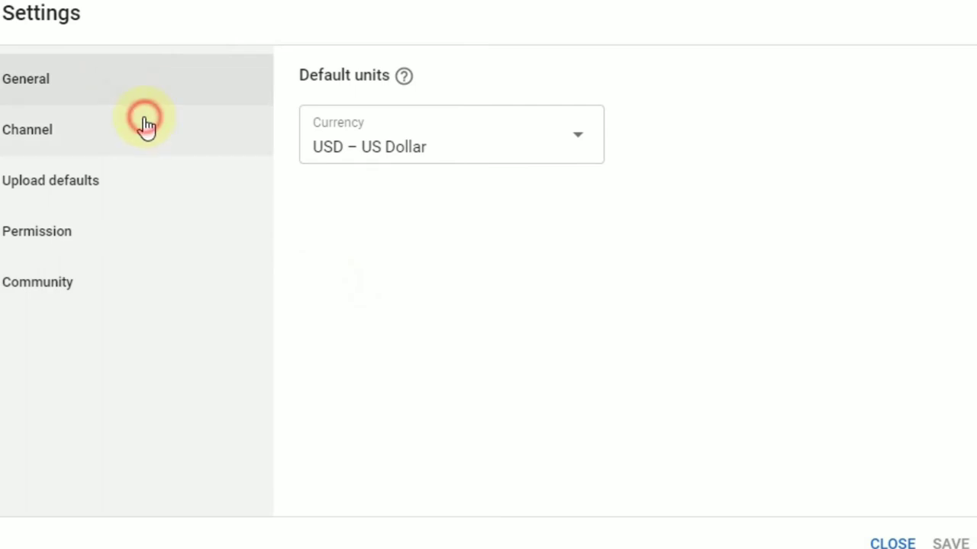
pyautogui.click(146, 126)
pyautogui.scroll(-2, 833, 405)
pyautogui.click(824, 400)
pyautogui.write('jr')
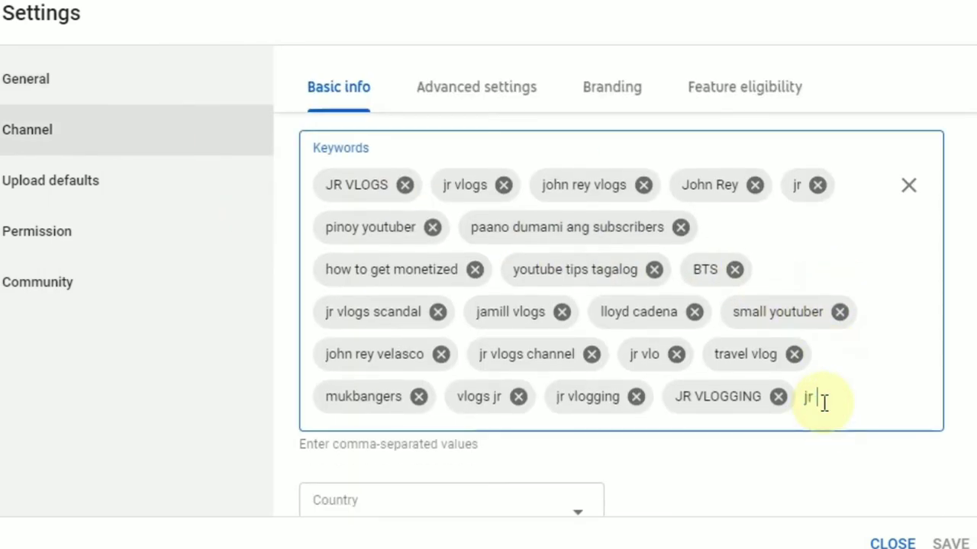
pyautogui.write(' vlogginh')
pyautogui.press('BackSpace')
pyautogui.write('g')
pyautogui.press('Return')
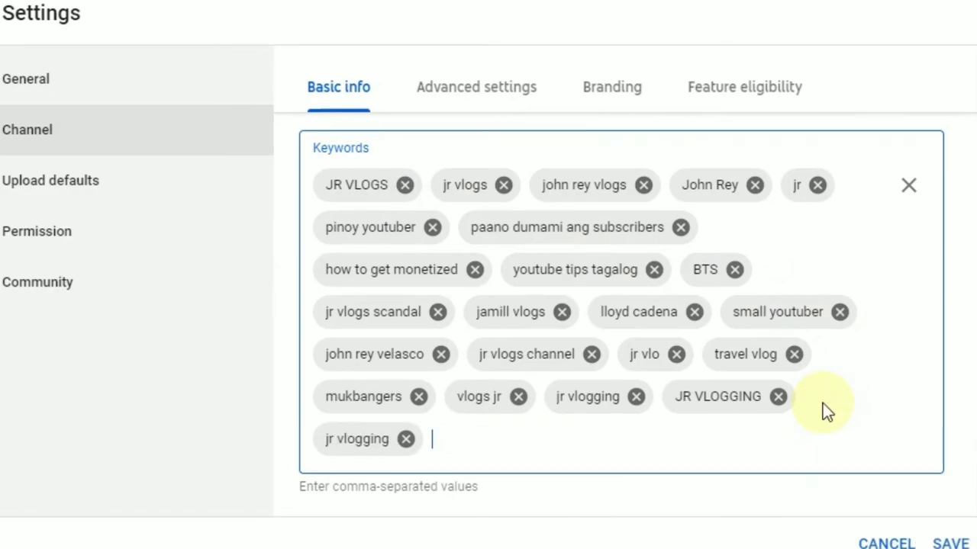
# Review the channel's basic info, advanced settings, branding and feature eligibility, along with the upload defaults, permissions and community settings
pyautogui.scroll(-2, 823, 403)
pyautogui.scroll(3, 969, 305)
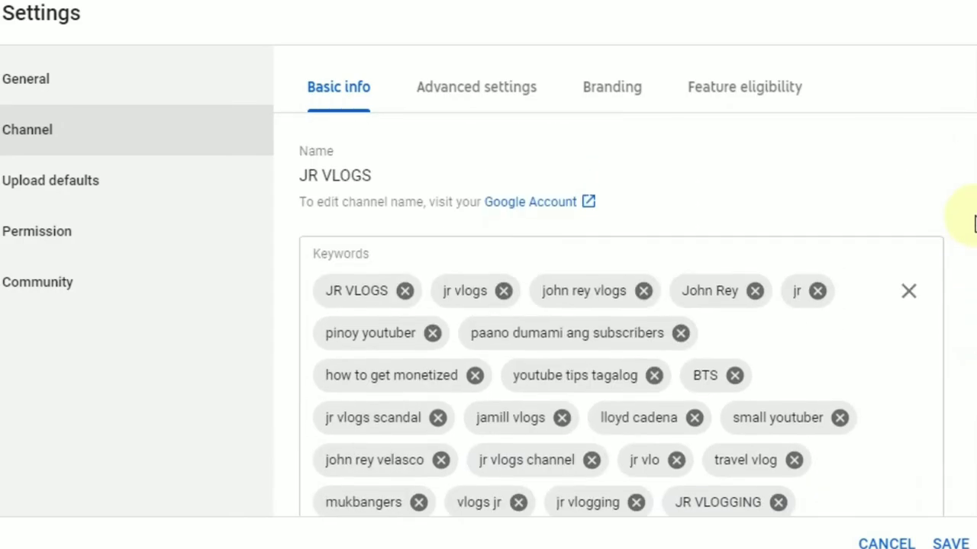
pyautogui.scroll(-3, 808, 307)
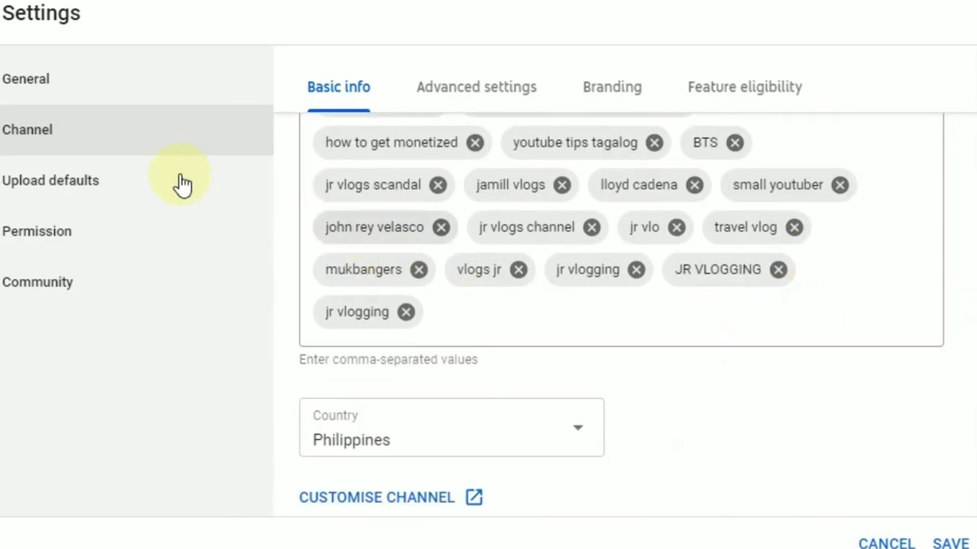
pyautogui.click(449, 90)
pyautogui.click(608, 87)
pyautogui.click(735, 82)
pyautogui.click(168, 176)
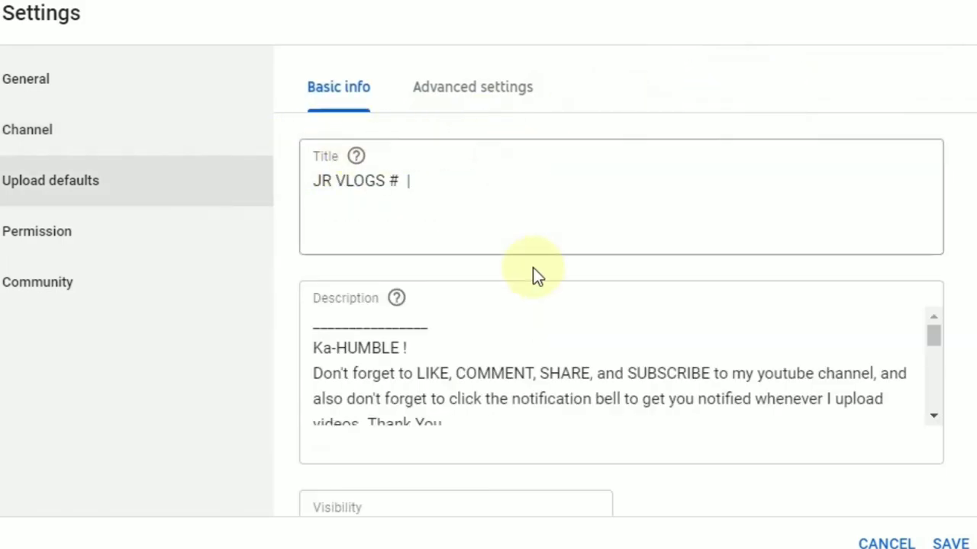
pyautogui.scroll(-2, 527, 267)
pyautogui.click(195, 238)
pyautogui.click(188, 299)
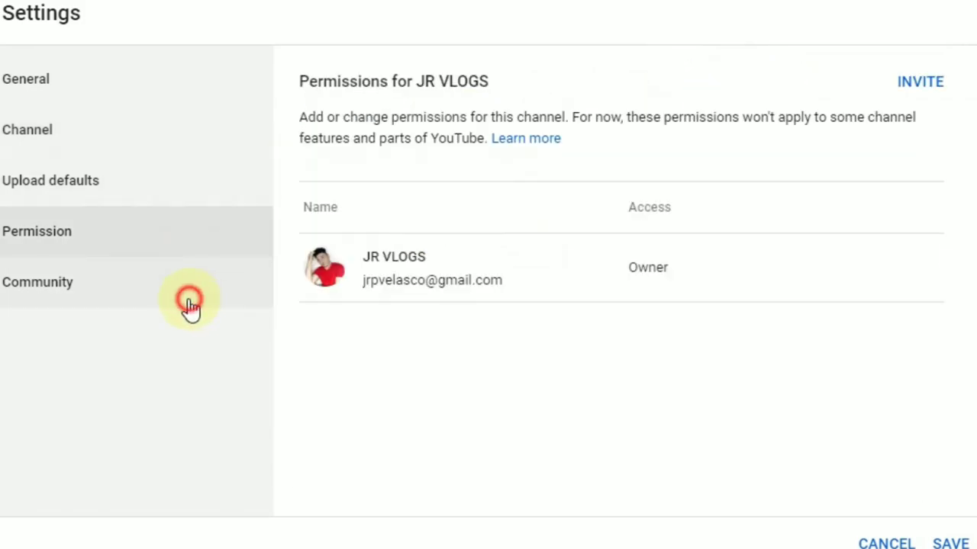
# Return to the channel's basic info, check the keywords and country, and save the settings
pyautogui.click(188, 120)
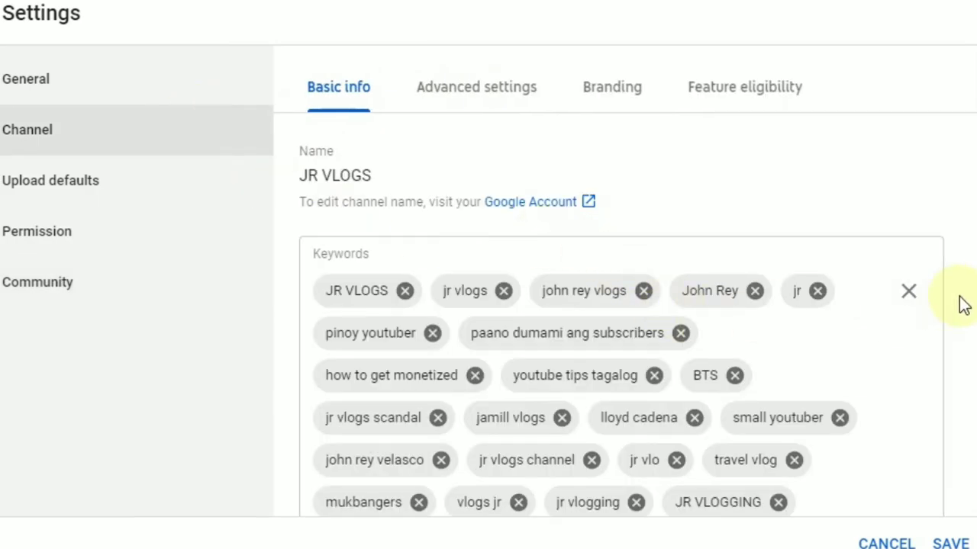
pyautogui.scroll(-1, 914, 394)
pyautogui.scroll(-3, 913, 395)
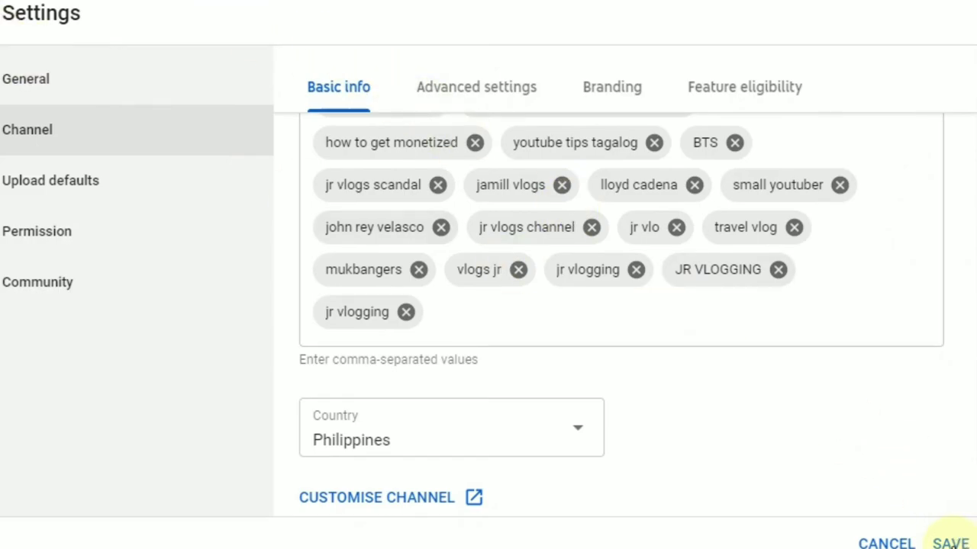
pyautogui.click(951, 543)
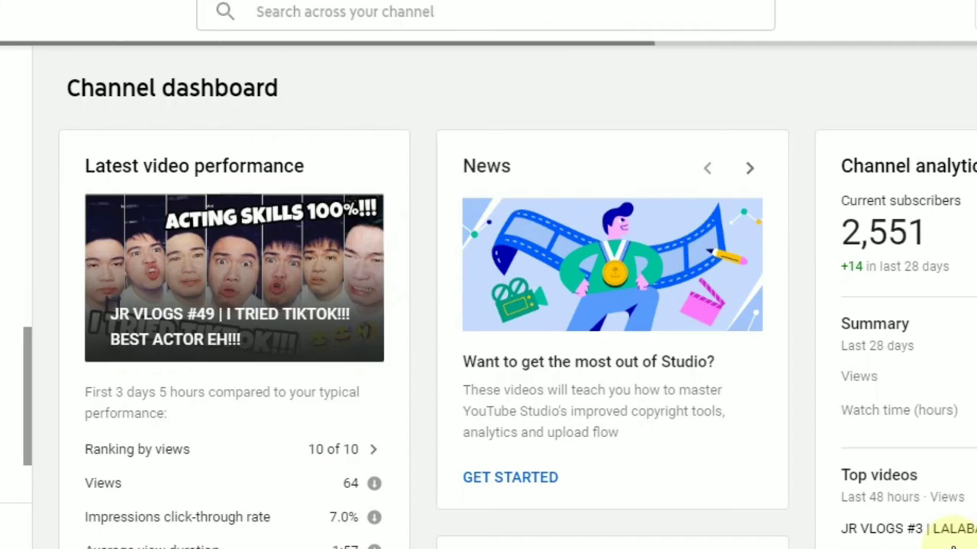
pyautogui.scroll(-5, 593, 367)
pyautogui.scroll(5, 534, 363)
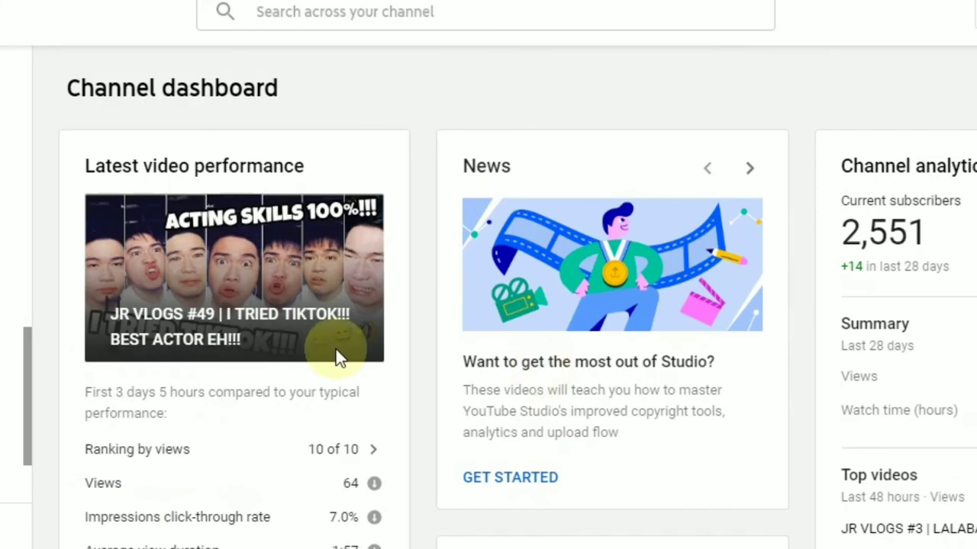
pyautogui.scroll(-8, 280, 342)
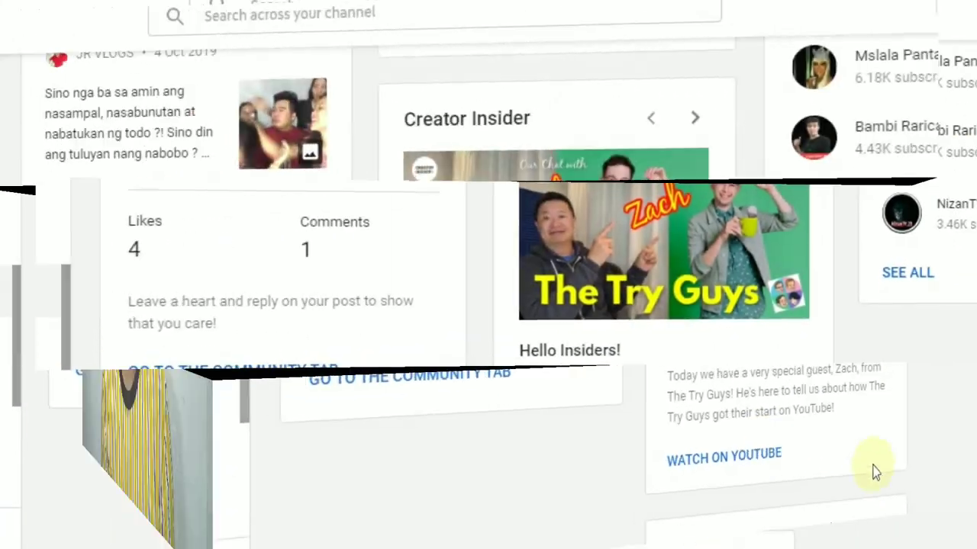